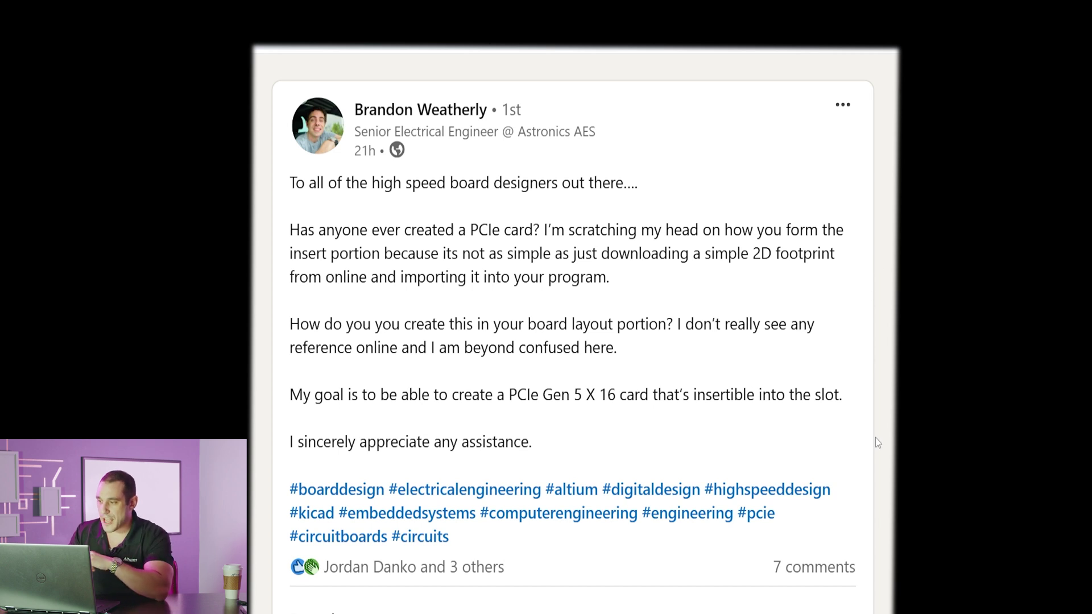
Scroll through the LinkedIn PCIe card post's comments to the 'Video time baby' reply
{"action": "scroll", "coordinate": [875, 438], "scroll_direction": "down", "scroll_amount": 15}
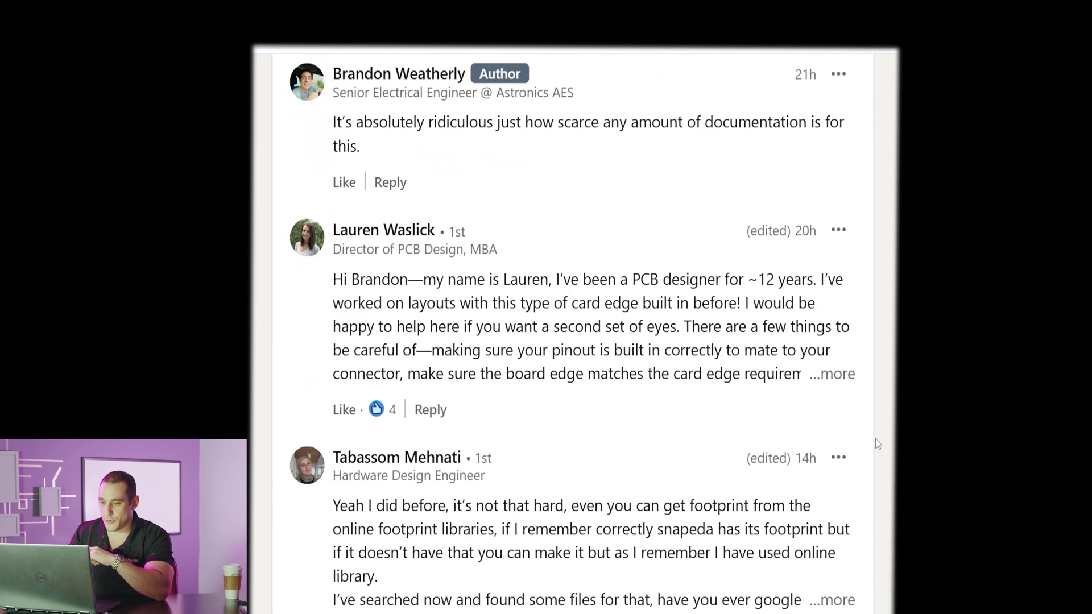
{"action": "scroll", "coordinate": [875, 439], "scroll_direction": "down", "scroll_amount": 4}
{"action": "scroll", "coordinate": [875, 438], "scroll_direction": "up", "scroll_amount": 2}
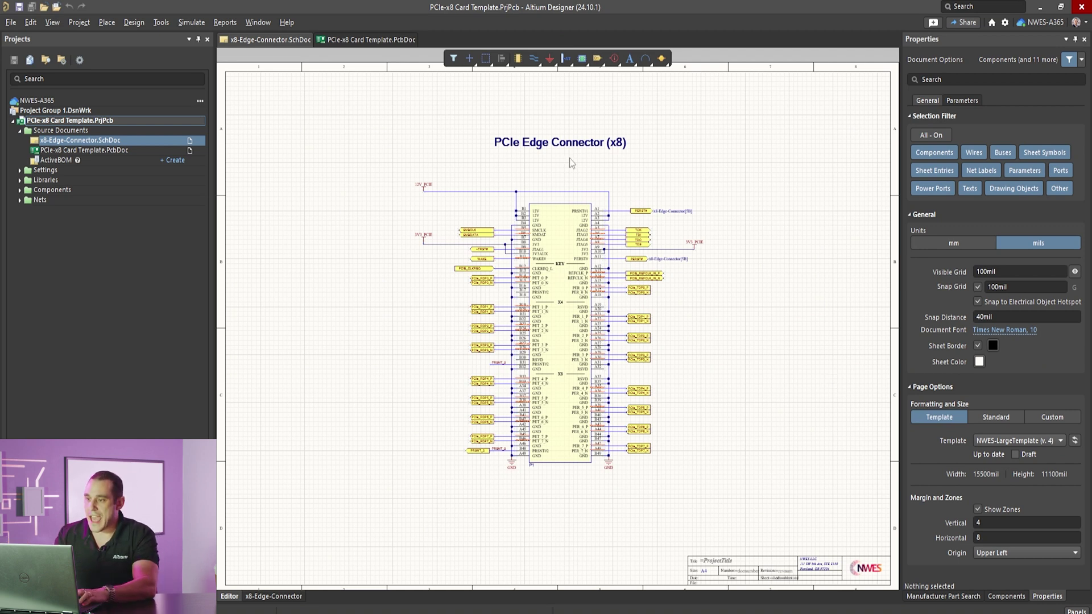
Zoom and pan across the PCIe Edge Connector (x8) symbol's pins and nets, returning to its title
{"action": "scroll", "coordinate": [569, 159], "scroll_direction": "up", "scroll_amount": 3, "text": "ctrl"}
{"action": "scroll", "coordinate": [576, 364], "scroll_direction": "down", "scroll_amount": 4}
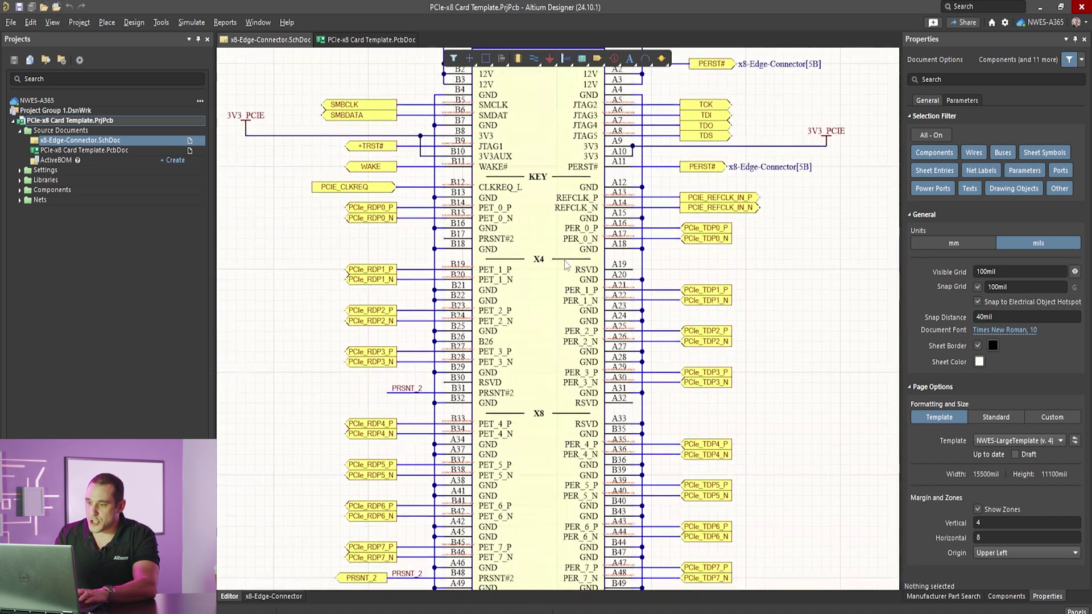
{"action": "scroll", "coordinate": [535, 209], "scroll_direction": "down", "scroll_amount": 1, "text": "ctrl"}
{"action": "scroll", "coordinate": [540, 206], "scroll_direction": "up", "scroll_amount": 1}
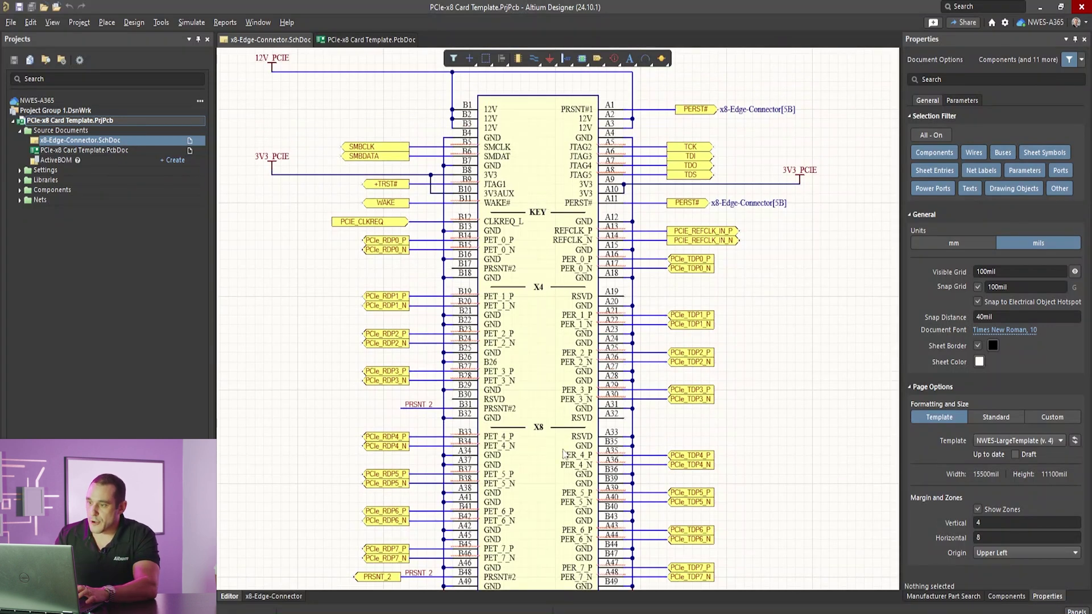
{"action": "scroll", "coordinate": [563, 454], "scroll_direction": "down", "scroll_amount": 2}
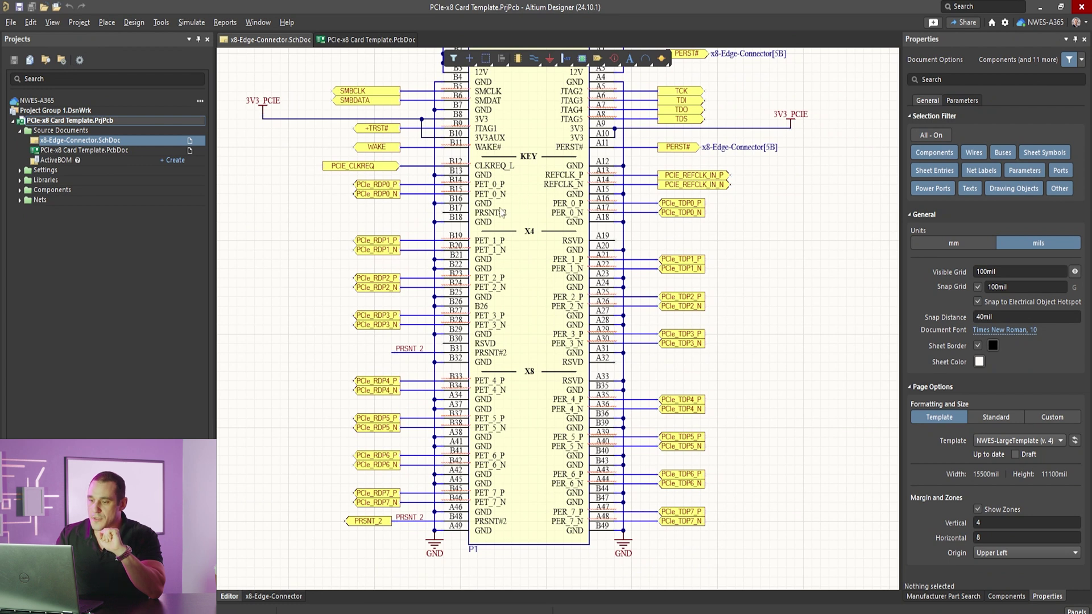
{"action": "right_click_drag", "start_coordinate": [499, 210], "coordinate": [508, 379]}
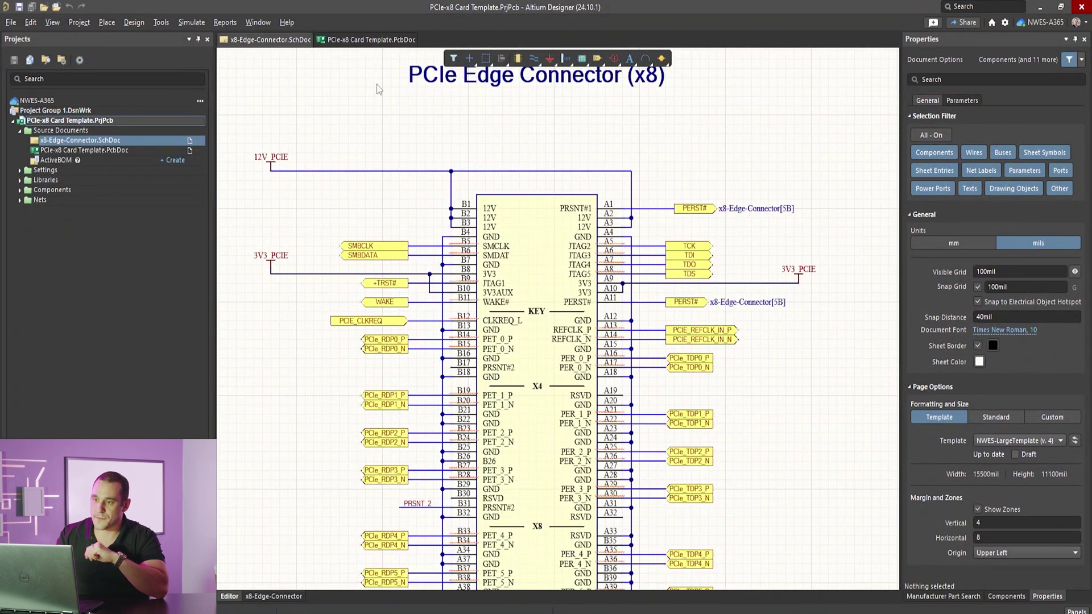
{"action": "left_click", "coordinate": [371, 39]}
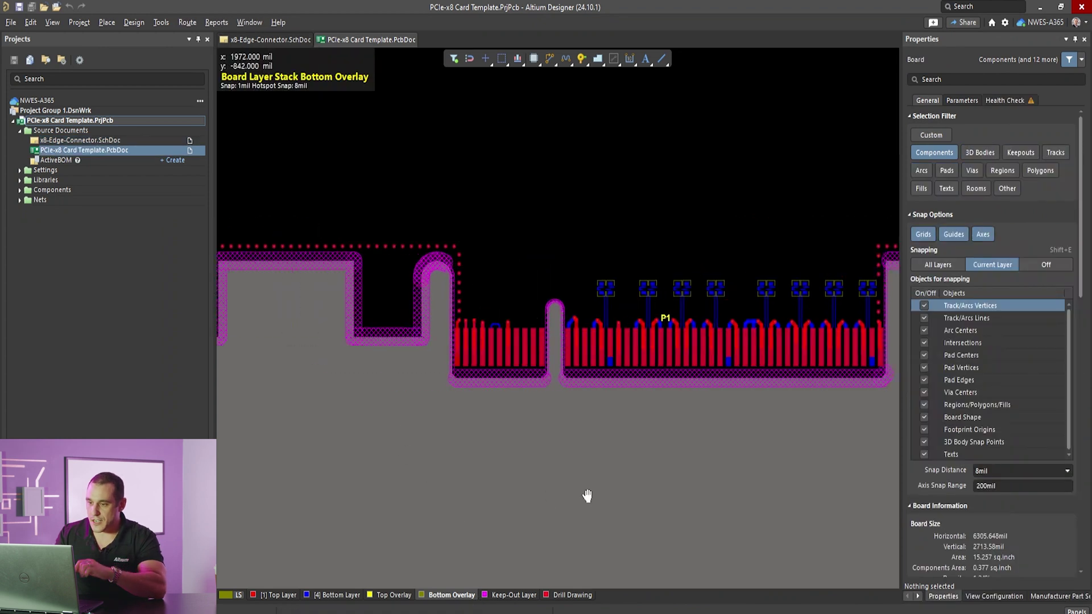
Zoom into the edge-connector area and pan across fingers B1–B31 and P1
{"action": "right_click_drag", "start_coordinate": [587, 496], "coordinate": [523, 491]}
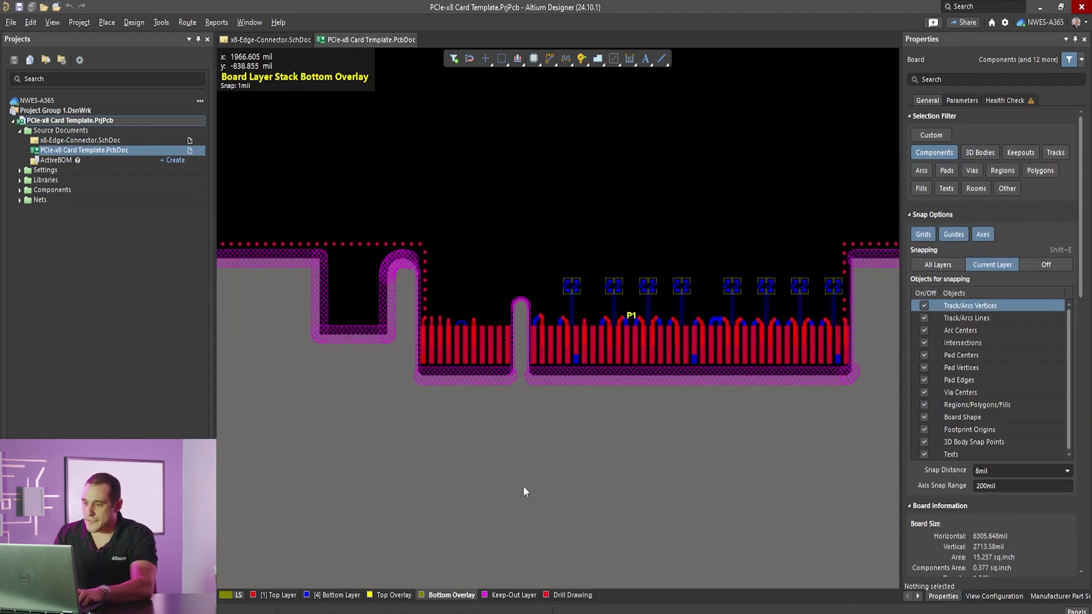
{"action": "scroll", "coordinate": [523, 486], "scroll_direction": "down", "scroll_amount": 4, "text": "ctrl"}
{"action": "scroll", "coordinate": [690, 419], "scroll_direction": "down", "scroll_amount": 2}
{"action": "right_click_drag", "start_coordinate": [690, 420], "coordinate": [635, 494]}
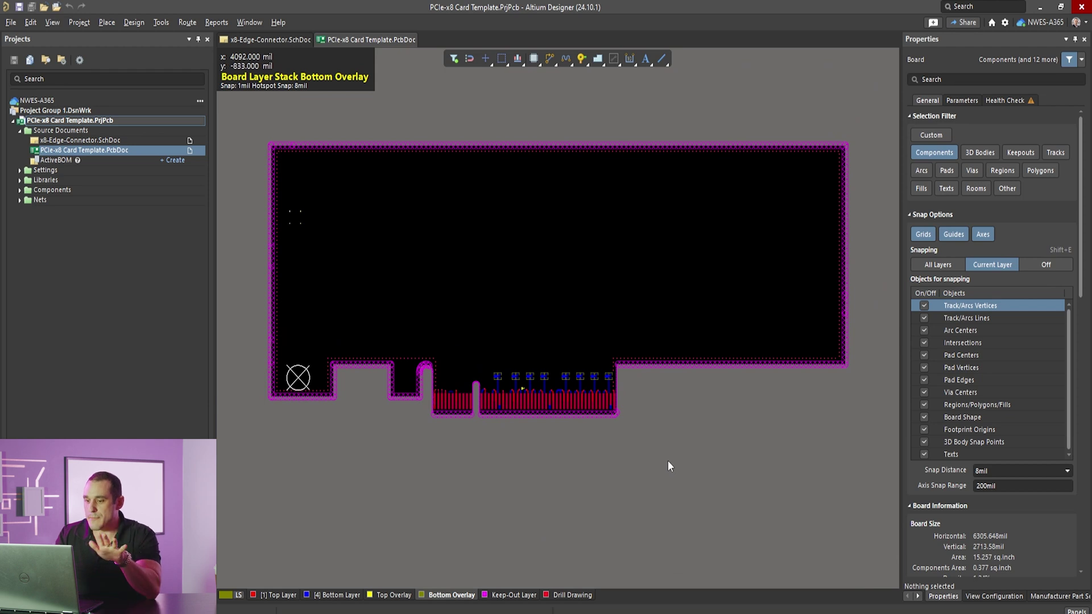
{"action": "left_click_drag", "start_coordinate": [636, 477], "coordinate": [301, 351]}
{"action": "scroll", "coordinate": [519, 417], "scroll_direction": "up", "scroll_amount": 1, "text": "ctrl"}
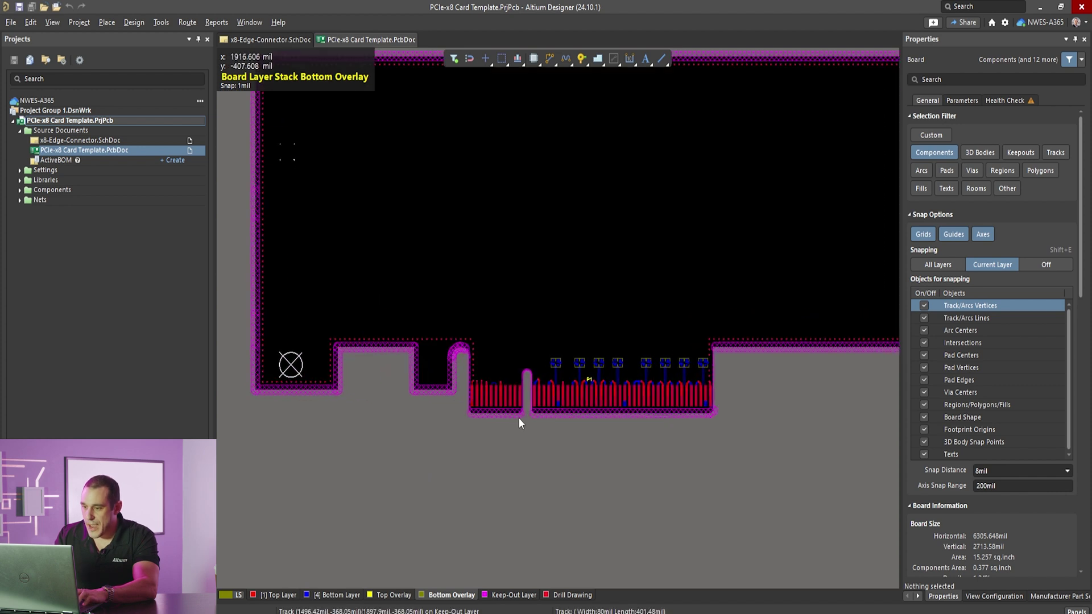
{"action": "scroll", "coordinate": [519, 418], "scroll_direction": "up", "scroll_amount": 5, "text": "ctrl"}
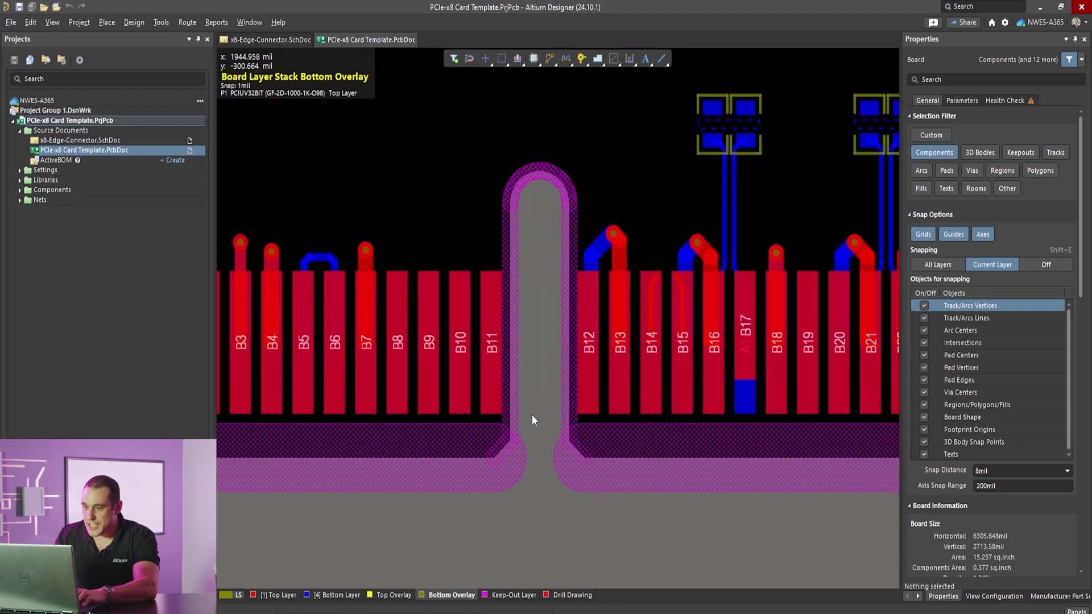
{"action": "right_click_drag", "start_coordinate": [533, 420], "coordinate": [672, 538]}
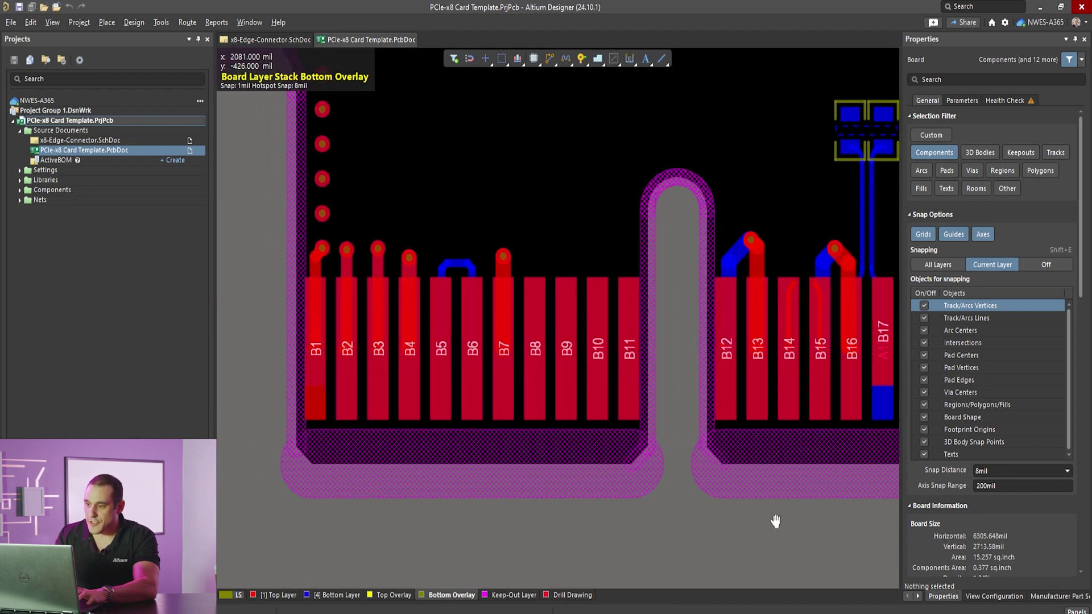
{"action": "right_click_drag", "start_coordinate": [775, 521], "coordinate": [465, 534]}
Make Top Layer the working layer and pan along the fingers to the board's left end
{"action": "key", "text": "KP_Multiply"}
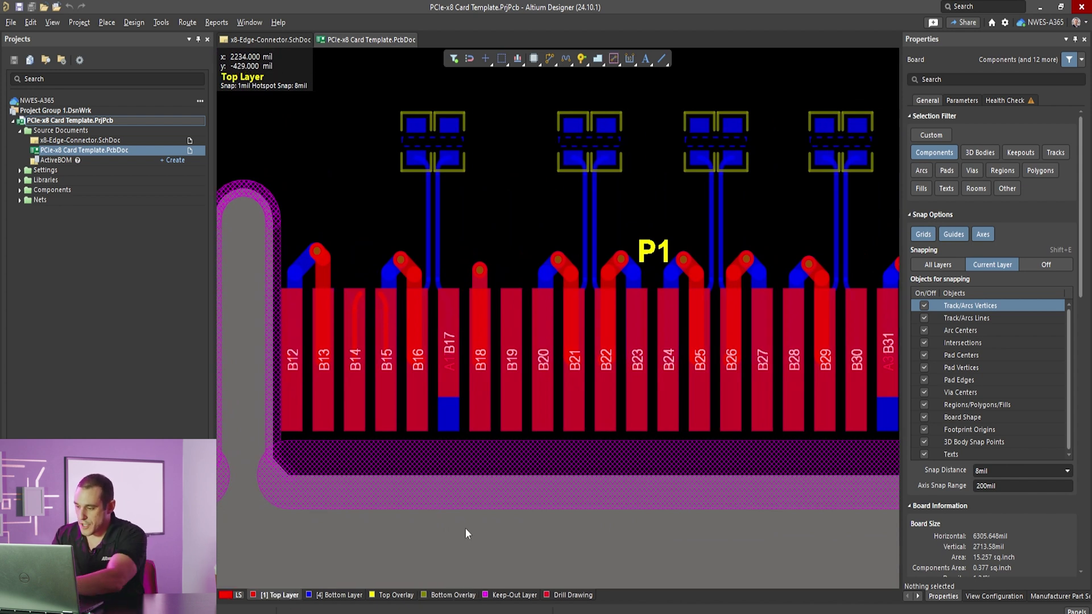
{"action": "key", "text": "KP_Multiply"}
{"action": "key", "text": "KP_Multiply"}
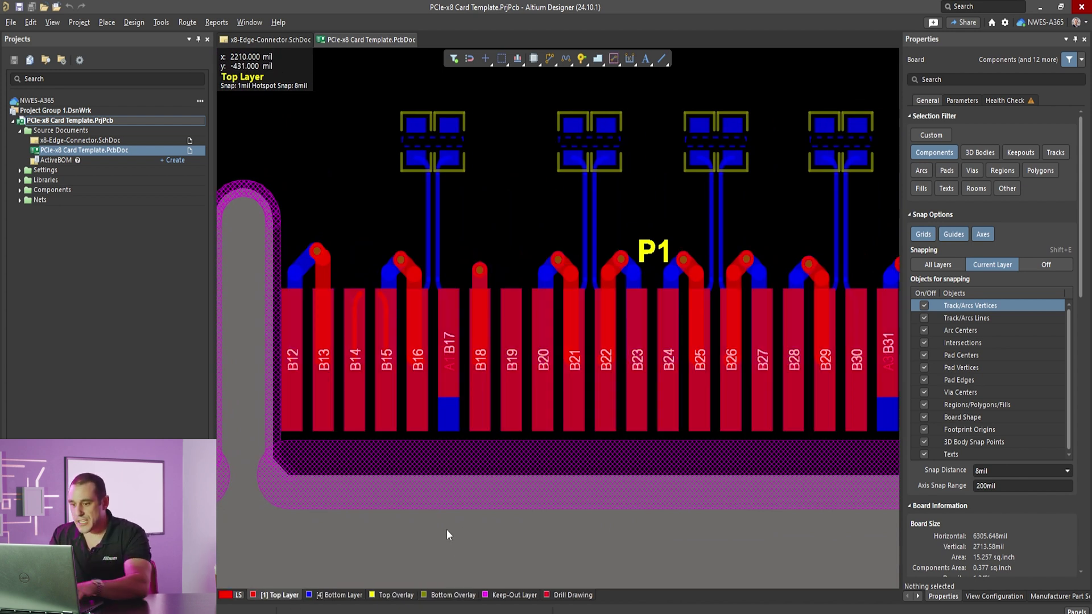
{"action": "scroll", "coordinate": [444, 528], "scroll_direction": "down", "scroll_amount": 3, "text": "ctrl"}
{"action": "right_click_drag", "start_coordinate": [672, 516], "coordinate": [526, 525]}
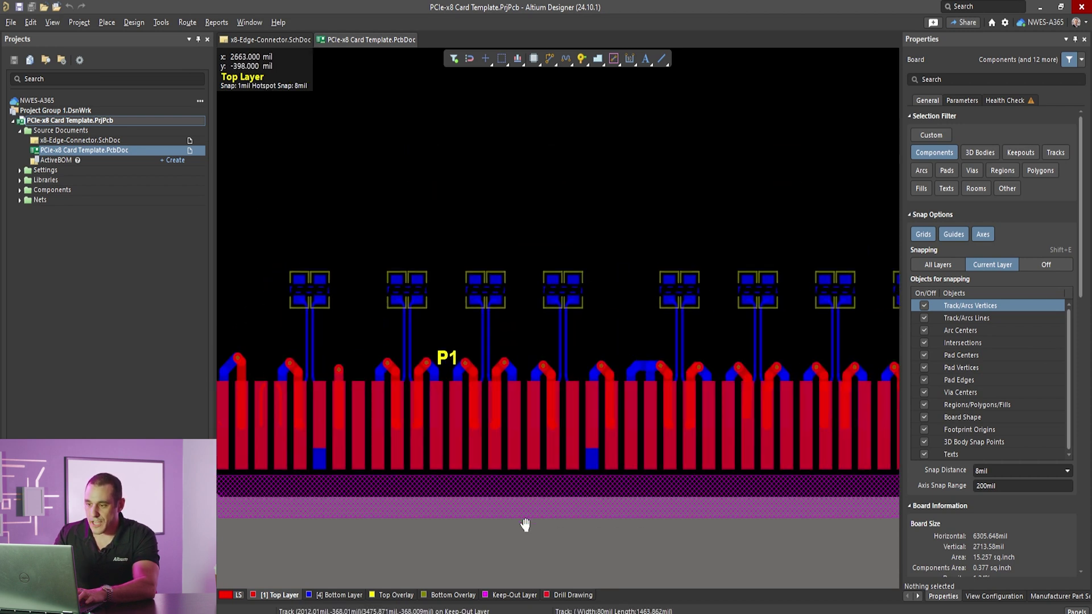
{"action": "scroll", "coordinate": [525, 525], "scroll_direction": "down", "scroll_amount": 2, "text": "ctrl"}
{"action": "right_click_drag", "start_coordinate": [476, 219], "coordinate": [424, 195]}
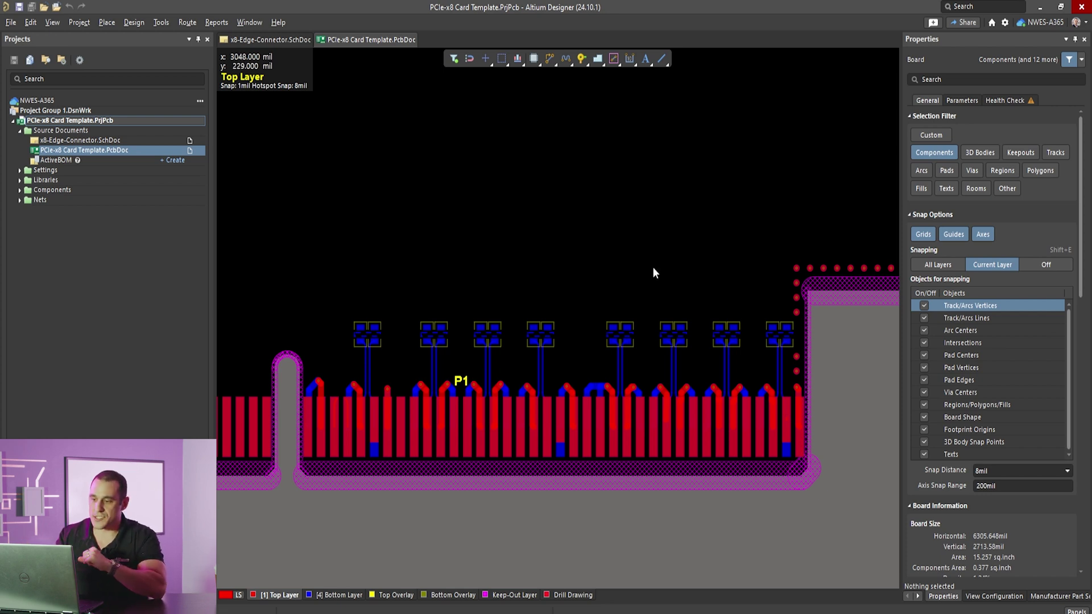
{"action": "scroll", "coordinate": [780, 360], "scroll_direction": "up", "scroll_amount": 3, "text": "ctrl"}
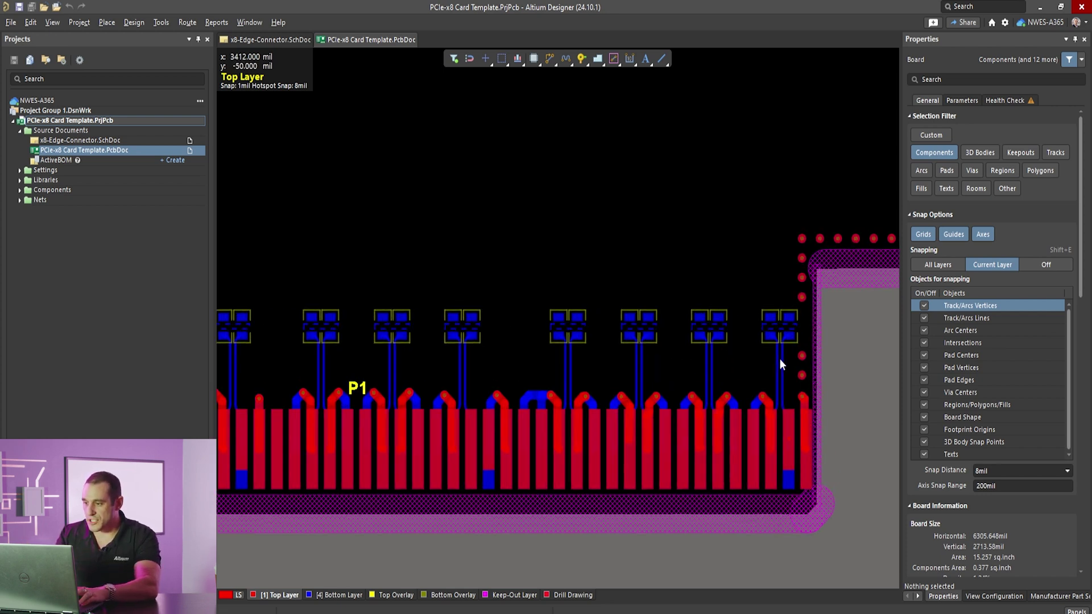
{"action": "scroll", "coordinate": [780, 360], "scroll_direction": "up", "scroll_amount": 3, "text": "ctrl"}
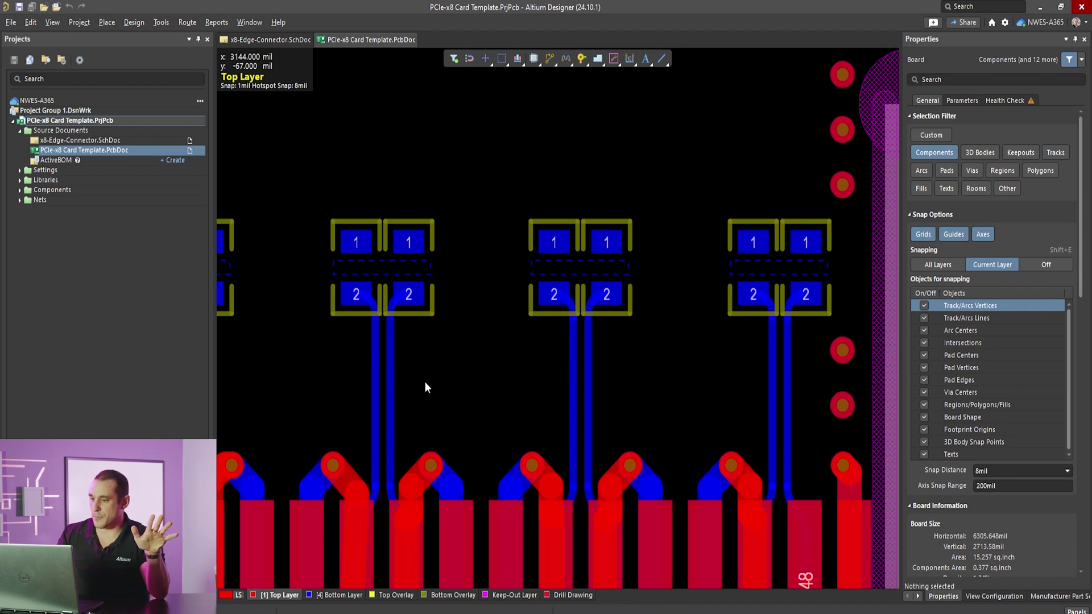
{"action": "right_click_drag", "start_coordinate": [427, 387], "coordinate": [585, 337]}
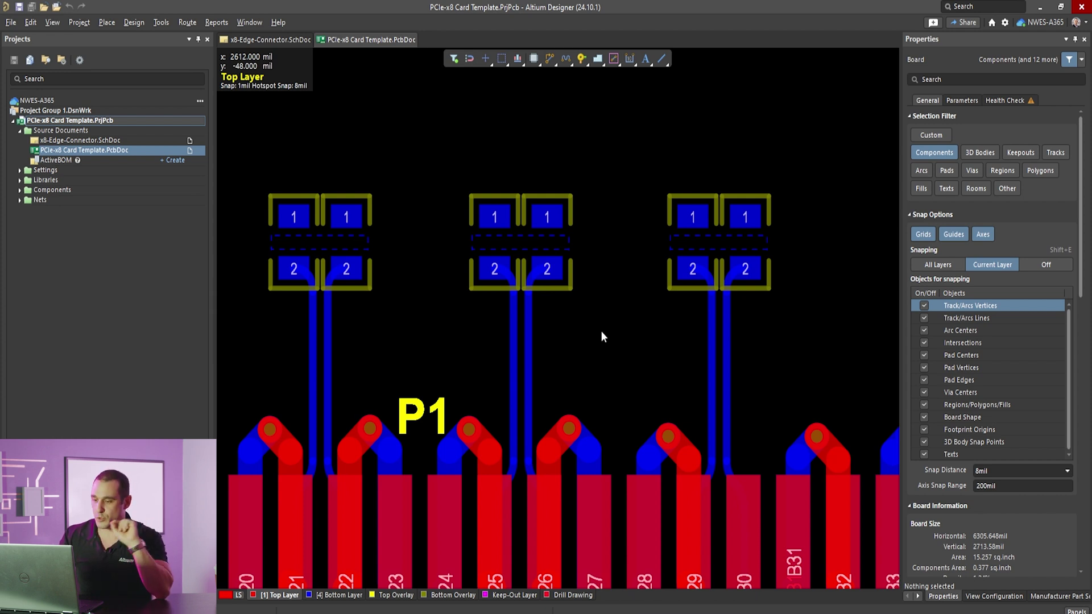
{"action": "right_click_drag", "start_coordinate": [807, 325], "coordinate": [517, 322]}
{"action": "scroll", "coordinate": [518, 322], "scroll_direction": "down", "scroll_amount": 1, "text": "ctrl"}
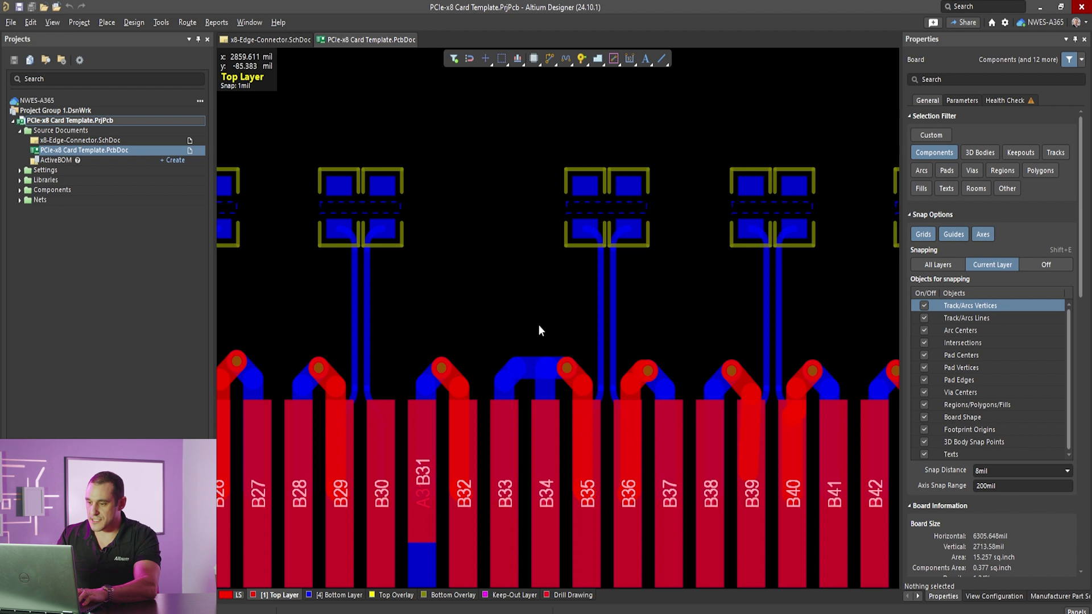
{"action": "scroll", "coordinate": [531, 247], "scroll_direction": "down", "scroll_amount": 1, "text": "ctrl"}
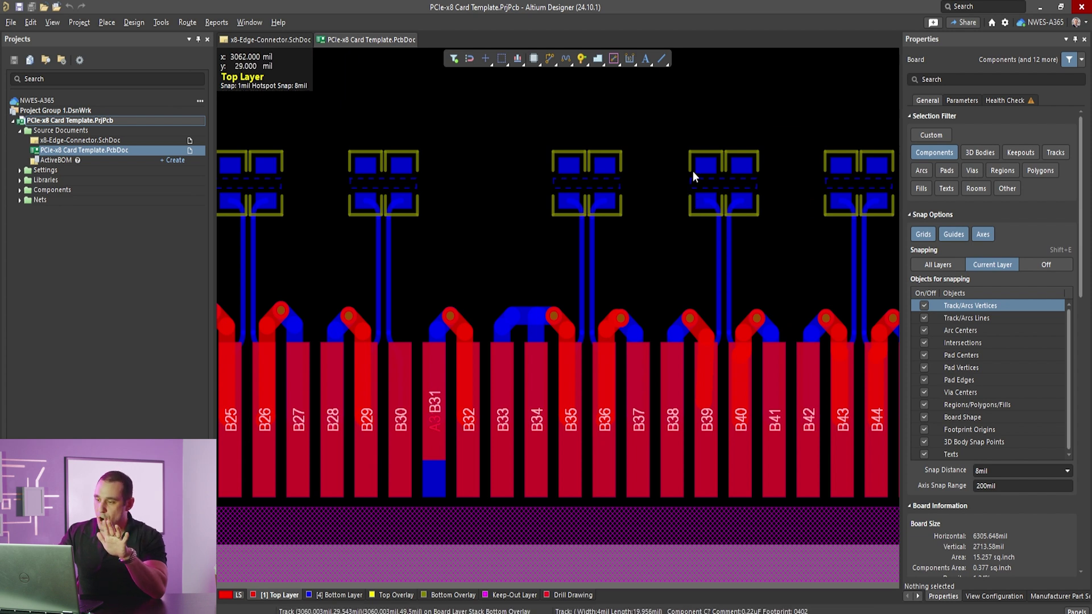
{"action": "scroll", "coordinate": [629, 272], "scroll_direction": "down", "scroll_amount": 4, "text": "ctrl"}
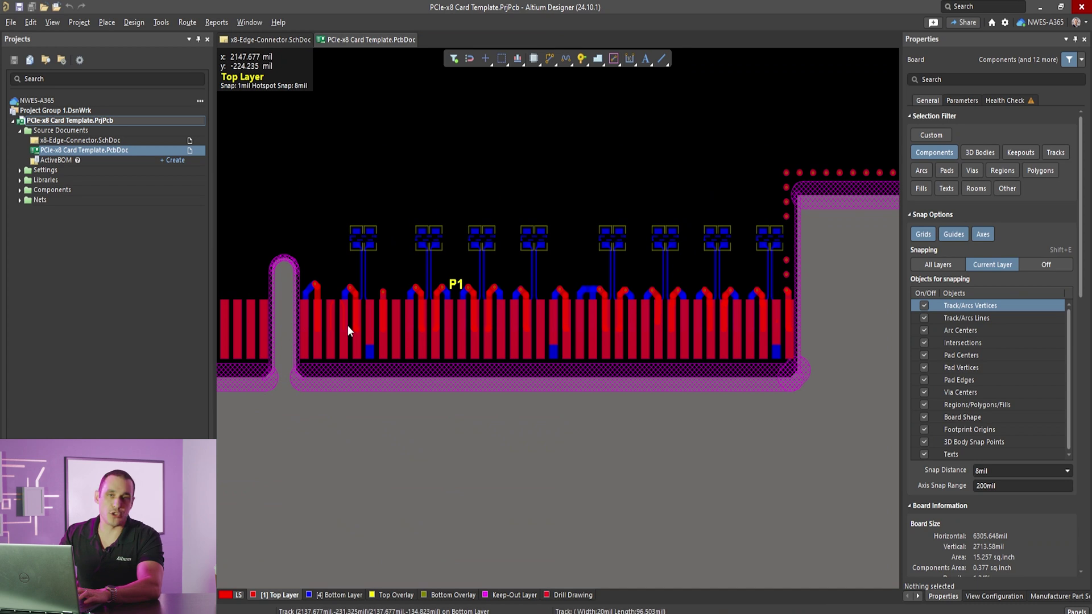
{"action": "scroll", "coordinate": [349, 338], "scroll_direction": "up", "scroll_amount": 2, "text": "ctrl"}
{"action": "scroll", "coordinate": [347, 334], "scroll_direction": "up", "scroll_amount": 2, "text": "ctrl"}
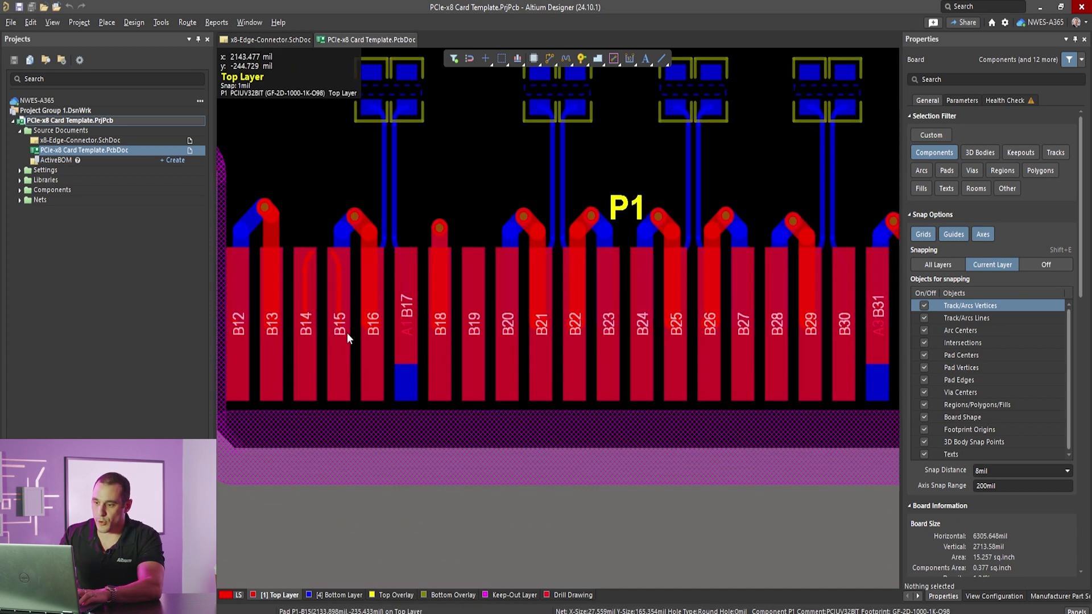
{"action": "key", "text": "ctrl+m"}
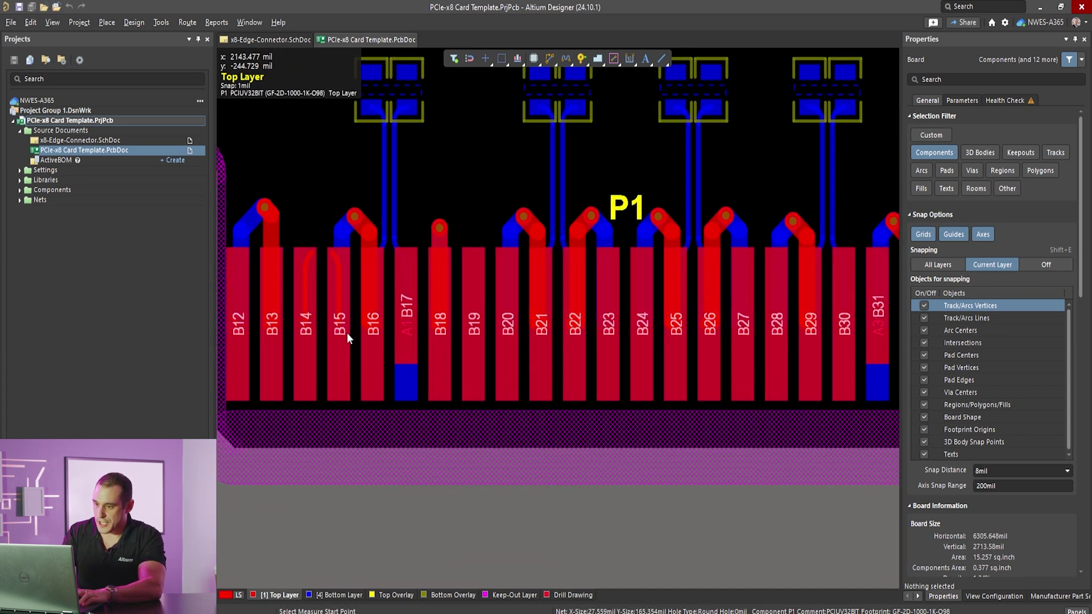
{"action": "left_click", "coordinate": [460, 448]}
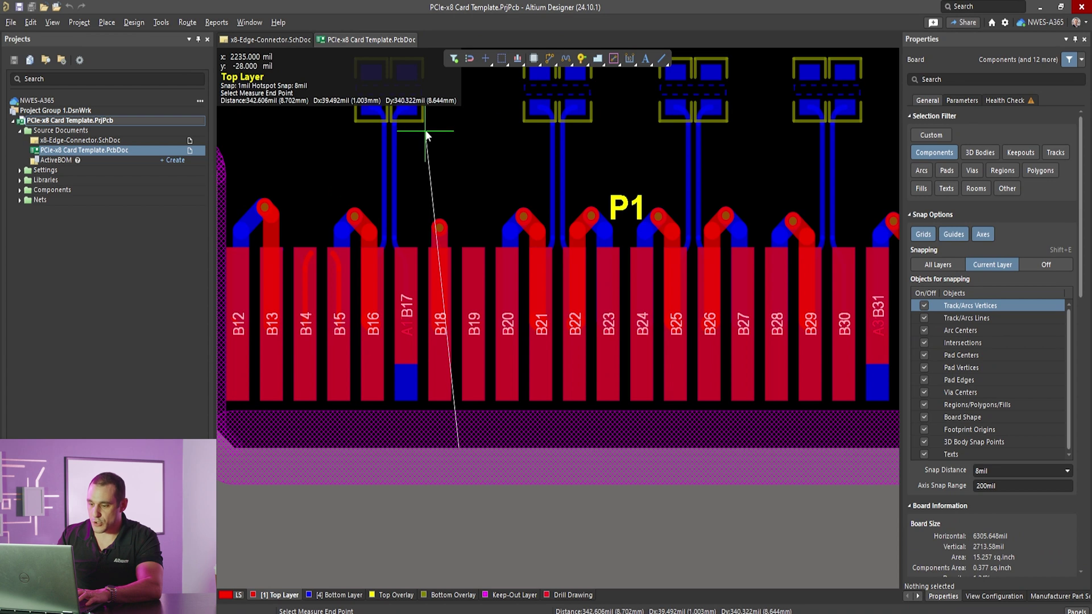
{"action": "left_click", "coordinate": [455, 123]}
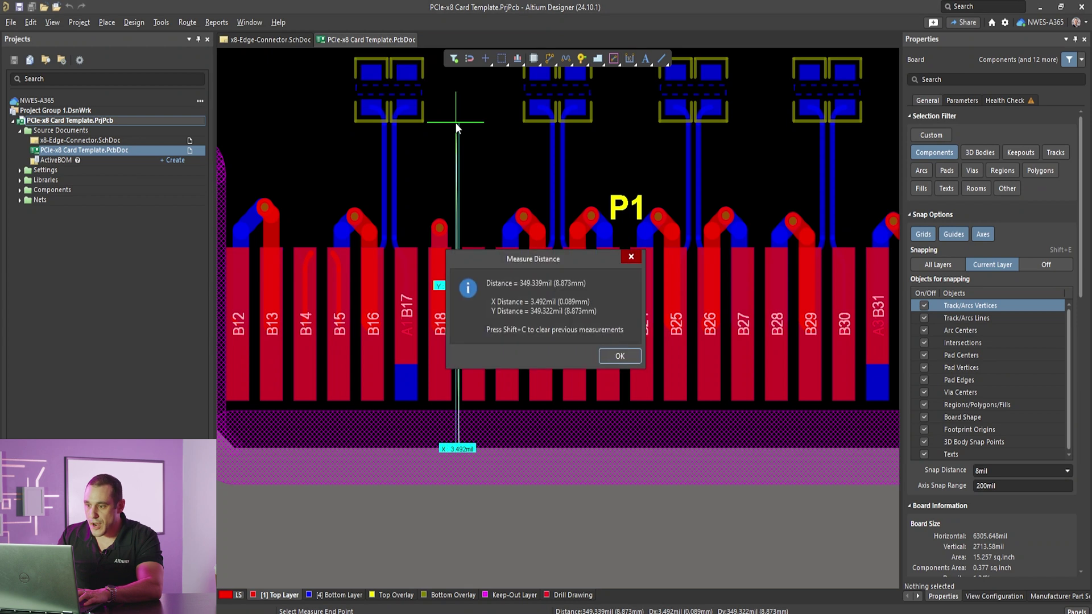
{"action": "key", "text": "Return"}
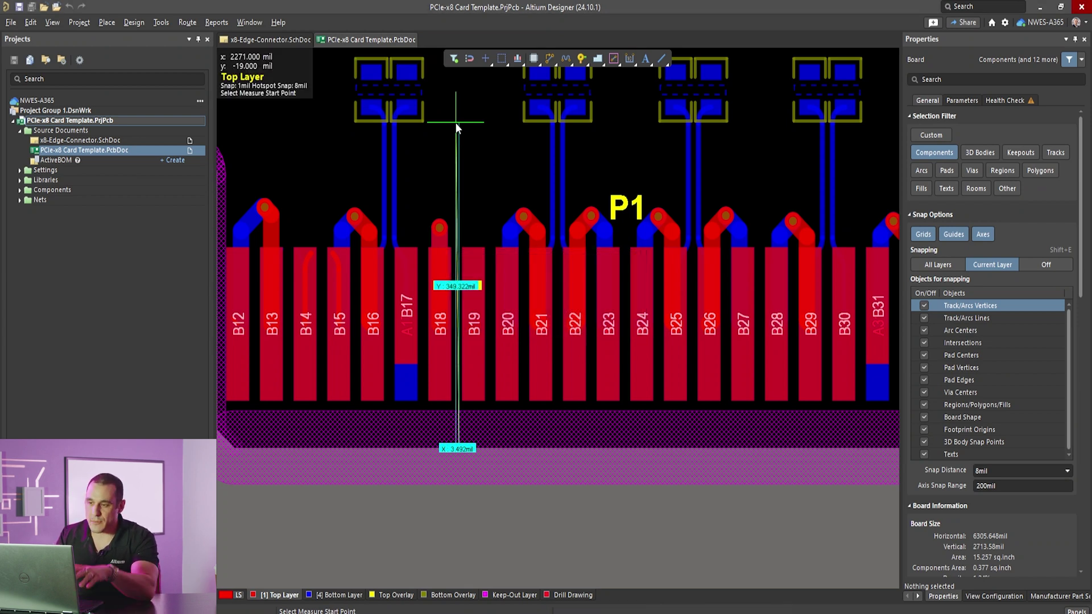
{"action": "scroll", "coordinate": [455, 122], "scroll_direction": "down", "scroll_amount": 3}
{"action": "right_click_drag", "start_coordinate": [357, 233], "coordinate": [479, 246]}
{"action": "right_click_drag", "start_coordinate": [349, 92], "coordinate": [535, 241]}
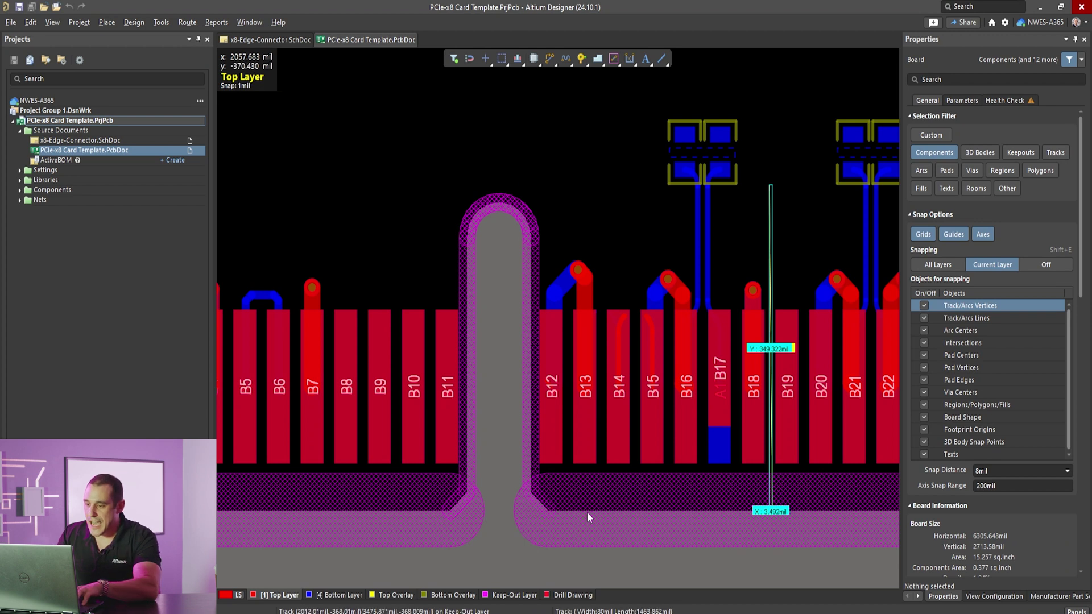
{"action": "scroll", "coordinate": [587, 512], "scroll_direction": "down", "scroll_amount": 3}
{"action": "scroll", "coordinate": [599, 227], "scroll_direction": "down", "scroll_amount": 1, "text": "ctrl"}
{"action": "scroll", "coordinate": [602, 217], "scroll_direction": "down", "scroll_amount": 5, "text": "ctrl"}
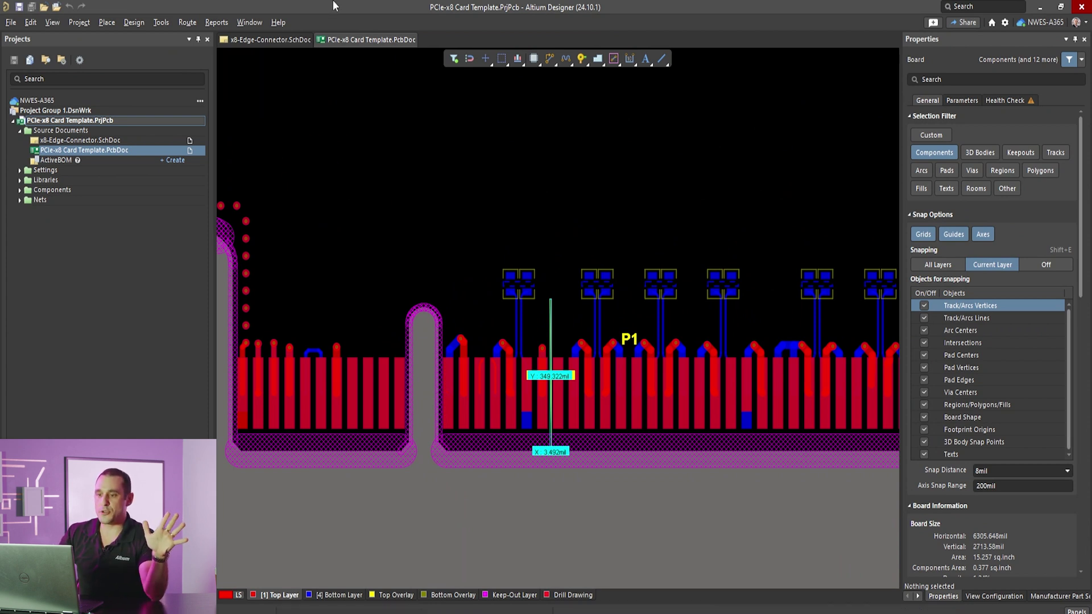
{"action": "key", "text": "ctrl+Tab"}
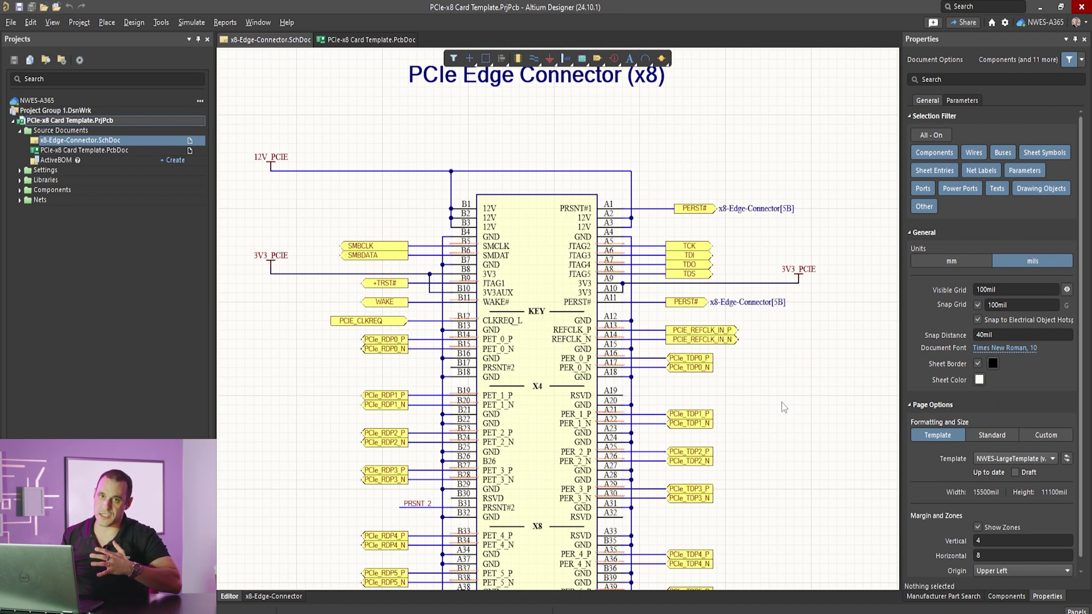
Pan to the last fingers B44–B49 and start Measure Distance (Ctrl+M) near B49
{"action": "left_click", "coordinate": [330, 41]}
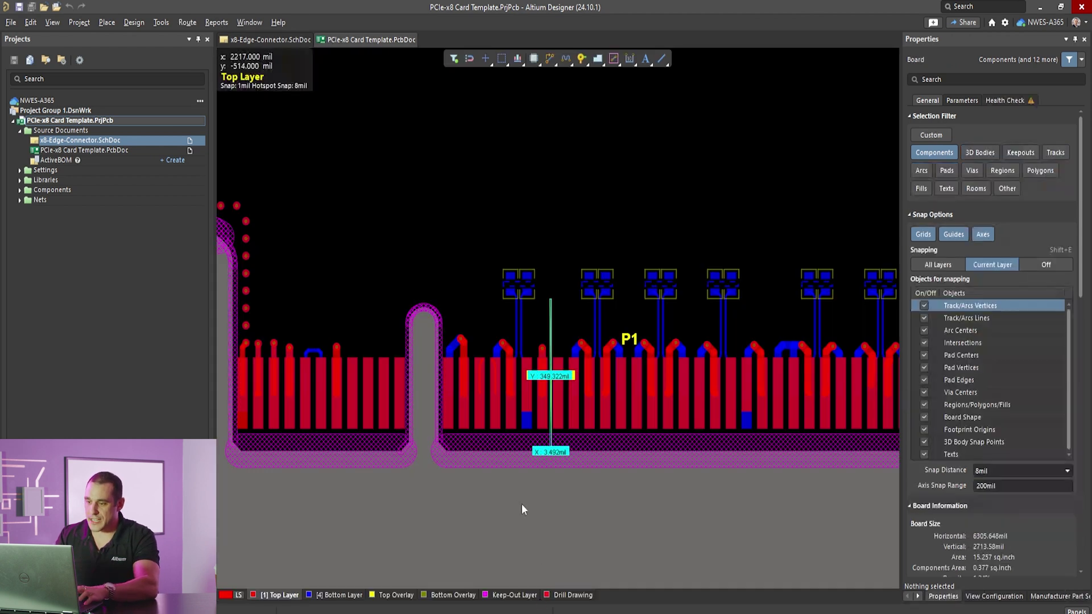
{"action": "scroll", "coordinate": [523, 455], "scroll_direction": "up", "scroll_amount": 2, "text": "ctrl"}
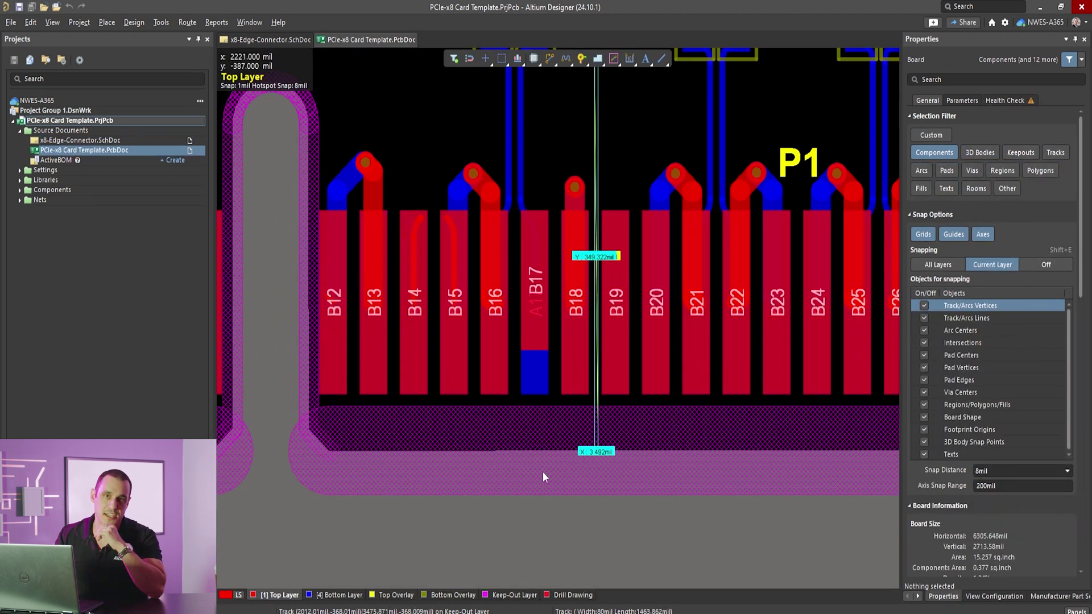
{"action": "scroll", "coordinate": [542, 474], "scroll_direction": "down", "scroll_amount": 2, "text": "ctrl"}
{"action": "scroll", "coordinate": [489, 452], "scroll_direction": "down", "scroll_amount": 5, "text": "ctrl"}
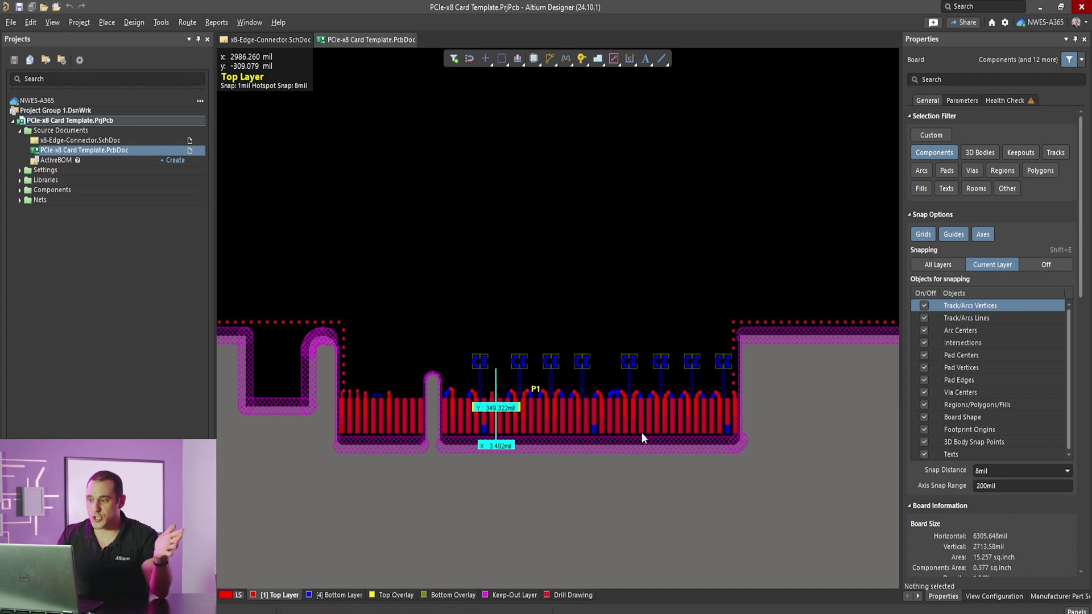
{"action": "right_click_drag", "start_coordinate": [723, 470], "coordinate": [507, 467]}
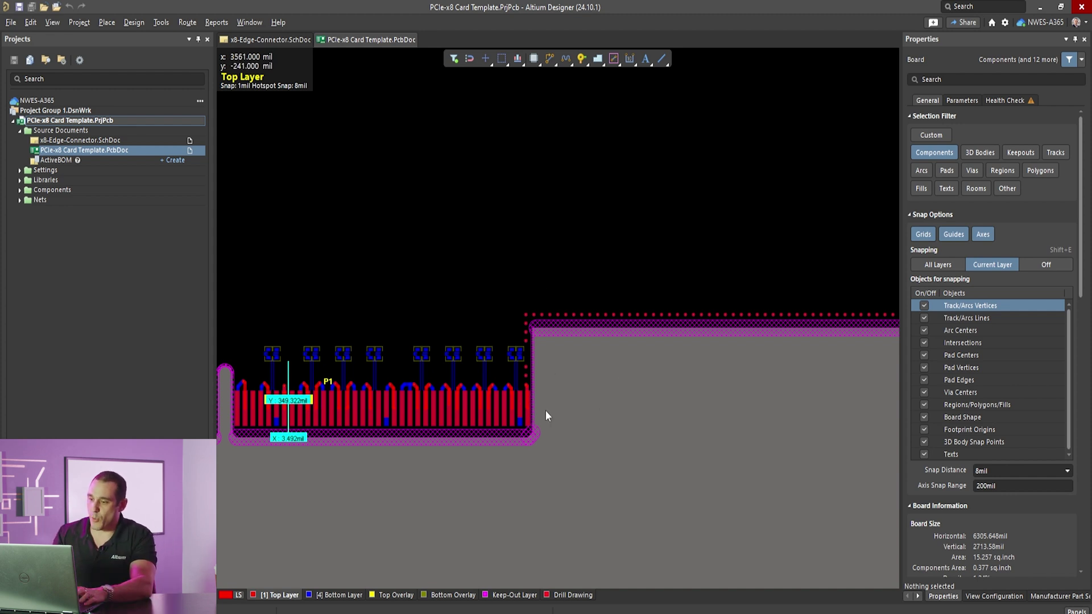
{"action": "scroll", "coordinate": [542, 418], "scroll_direction": "up", "scroll_amount": 8, "text": "ctrl"}
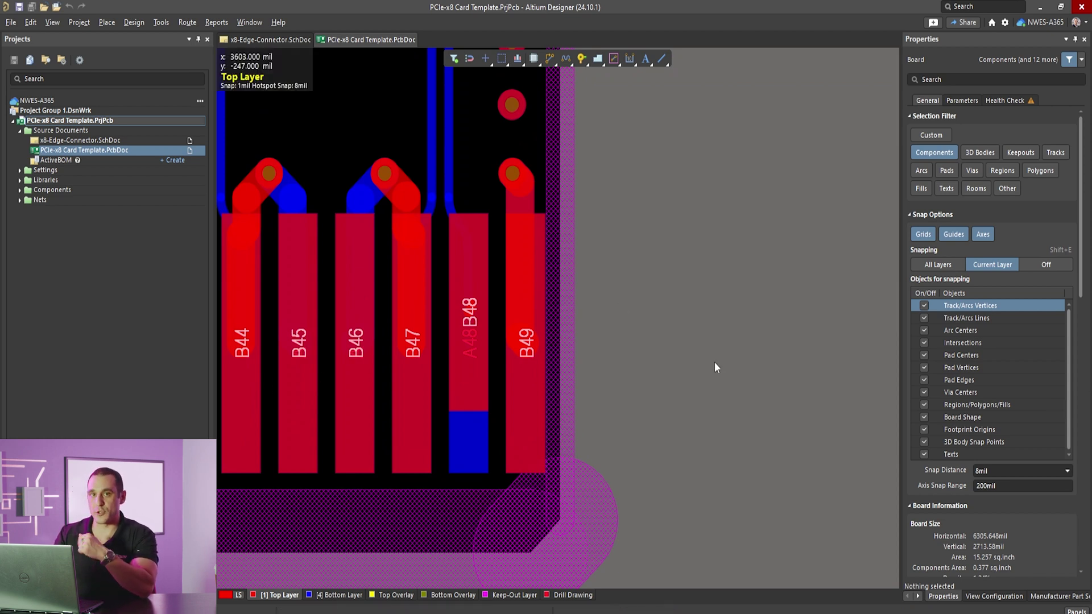
{"action": "key", "text": "ctrl+m"}
{"action": "scroll", "coordinate": [547, 449], "scroll_direction": "up", "scroll_amount": 4, "text": "ctrl"}
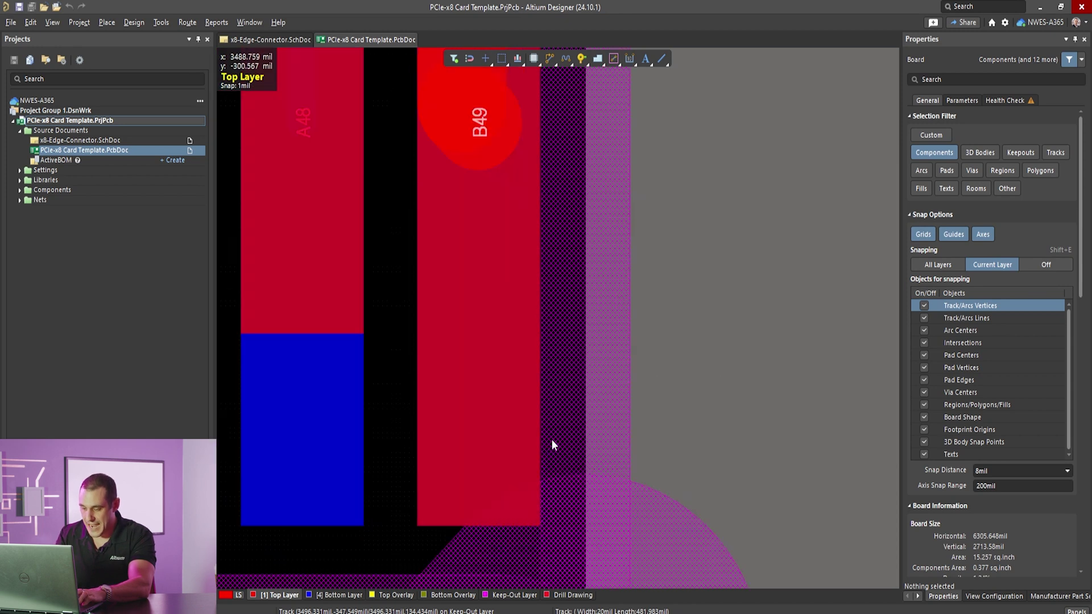
Measure the 14.334mil clearance from finger B49's corner to the board edge
{"action": "left_click", "coordinate": [578, 476]}
{"action": "left_click", "coordinate": [536, 528]}
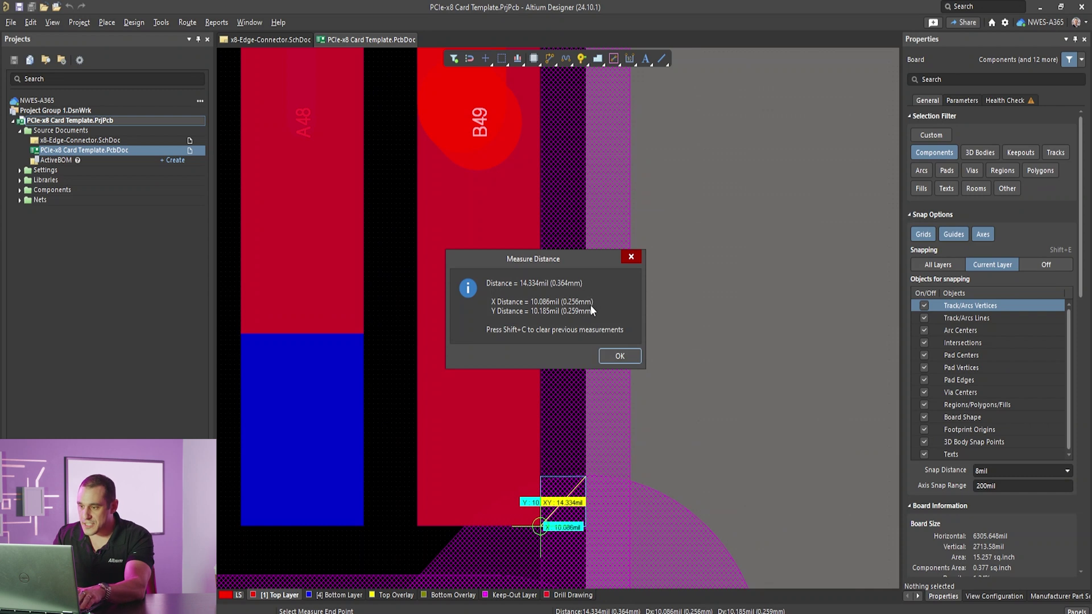
{"action": "key", "text": "Return"}
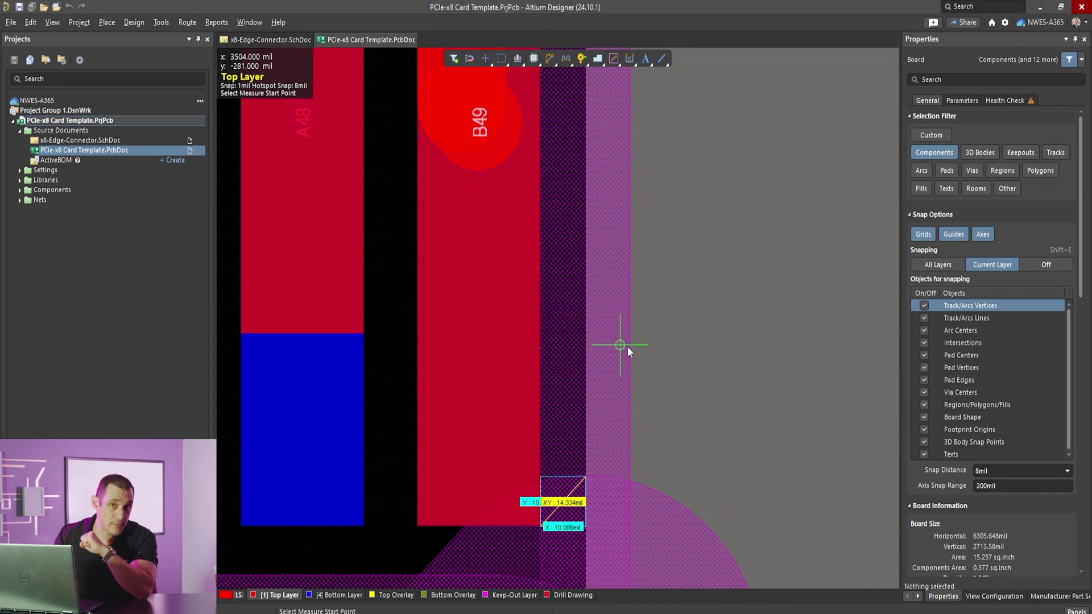
{"action": "right_click", "coordinate": [652, 363]}
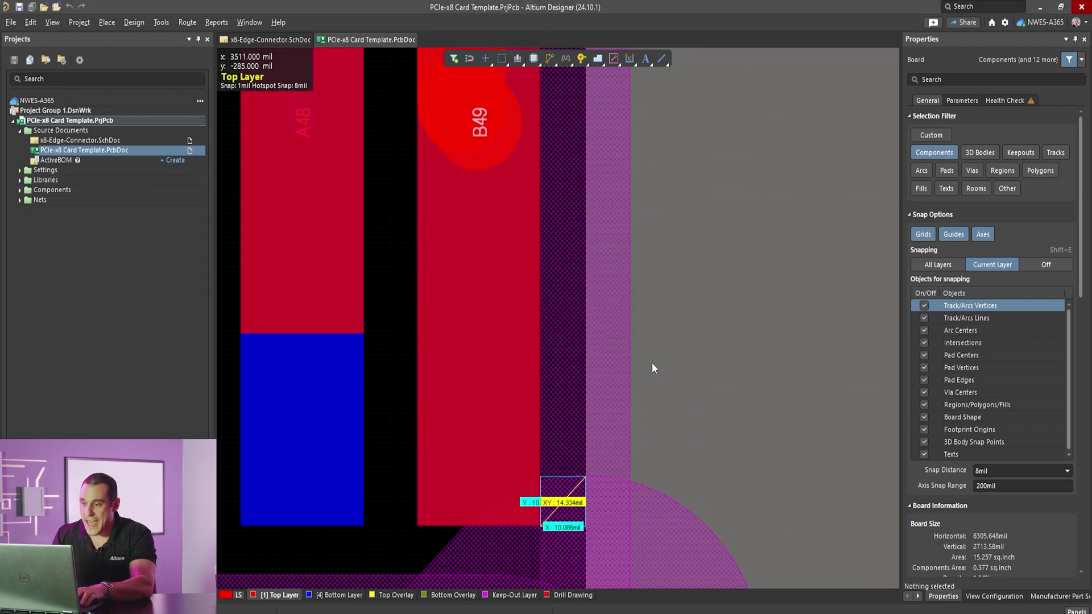
{"action": "scroll", "coordinate": [652, 363], "scroll_direction": "down", "scroll_amount": 5, "text": "ctrl"}
{"action": "right_click_drag", "start_coordinate": [685, 360], "coordinate": [653, 359]}
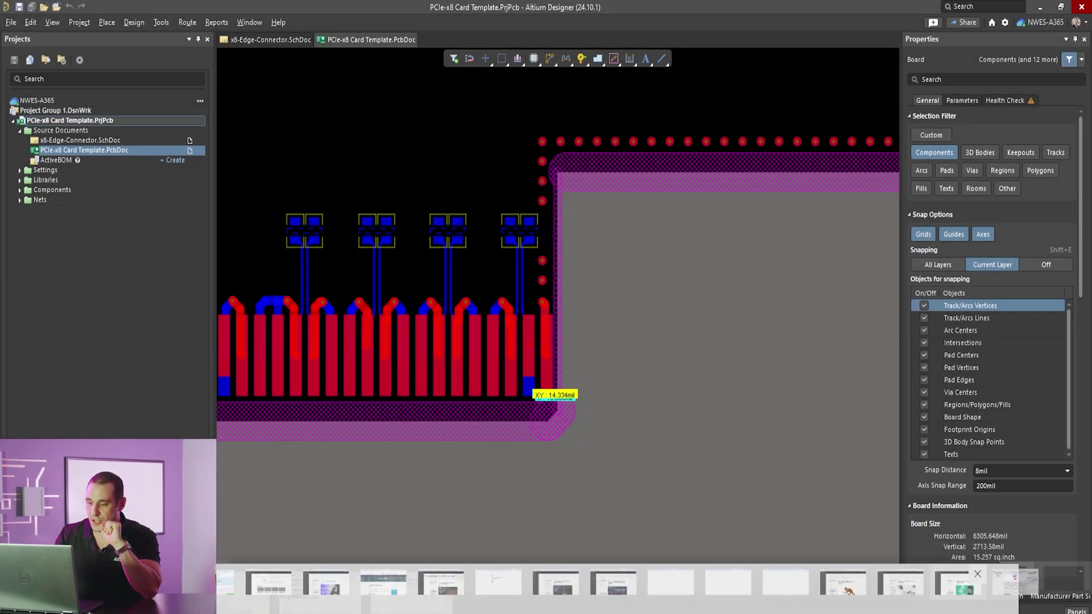
On the pinoutguide.com PCIe page, scroll through the x1 pinout to the 4x Connector Pin-Out table
{"action": "key", "text": "alt+Tab"}
{"action": "scroll", "coordinate": [677, 278], "scroll_direction": "up", "scroll_amount": 2, "text": "ctrl"}
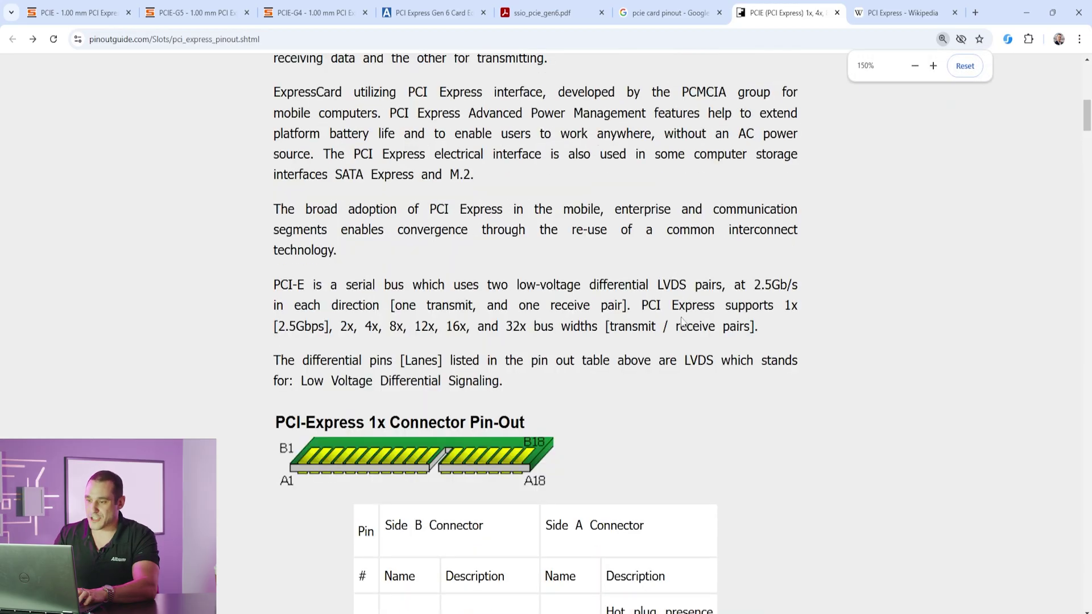
{"action": "scroll", "coordinate": [821, 319], "scroll_direction": "down", "scroll_amount": 3}
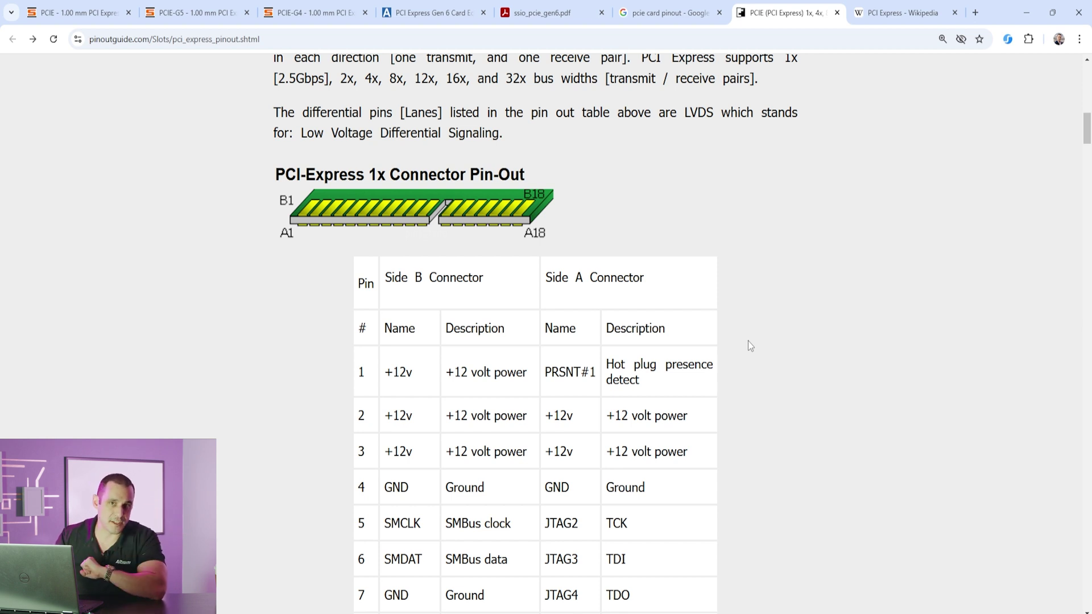
{"action": "scroll", "coordinate": [712, 347], "scroll_direction": "down", "scroll_amount": 2}
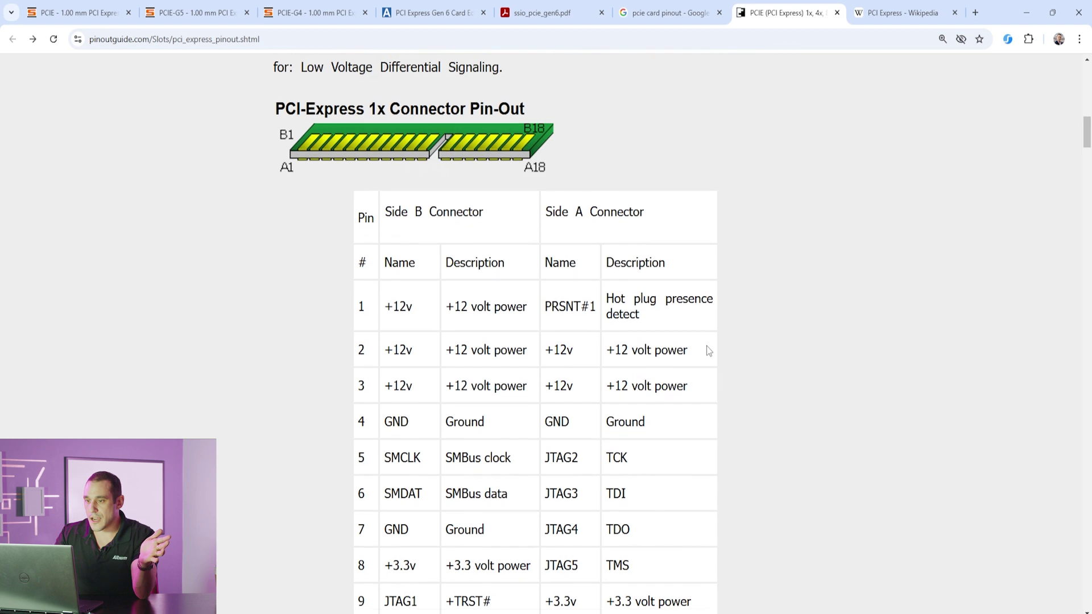
{"action": "scroll", "coordinate": [707, 346], "scroll_direction": "up", "scroll_amount": 1}
{"action": "scroll", "coordinate": [707, 345], "scroll_direction": "down", "scroll_amount": 10}
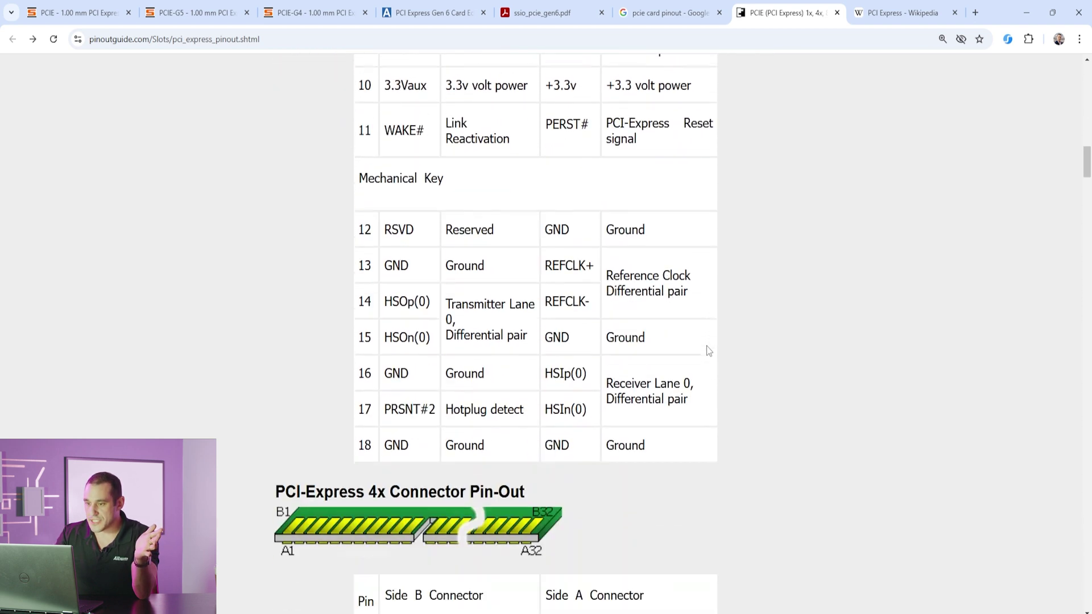
{"action": "scroll", "coordinate": [707, 346], "scroll_direction": "up", "scroll_amount": 1}
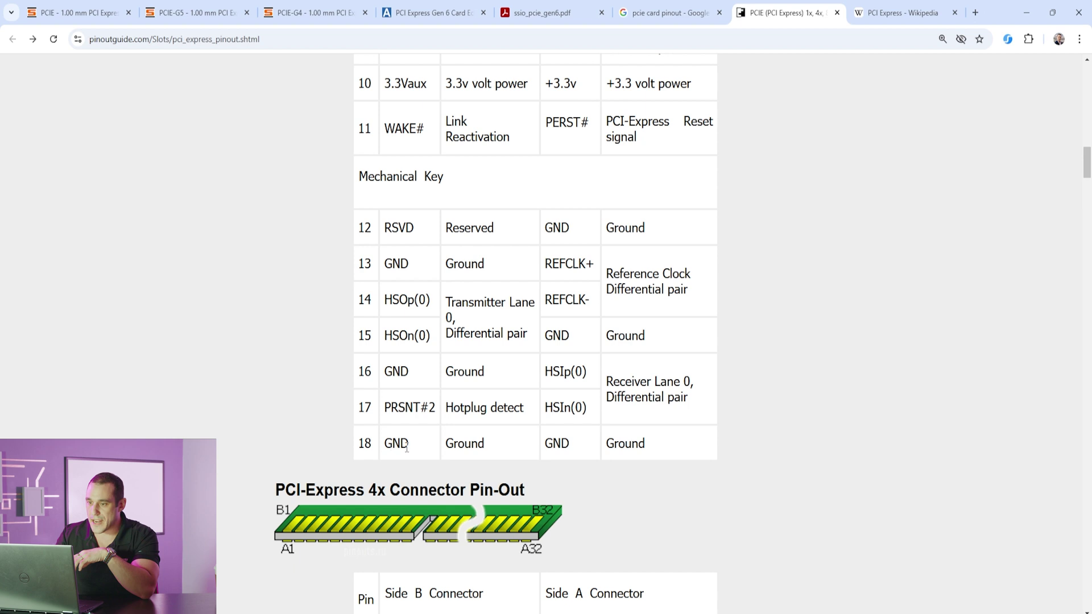
{"action": "scroll", "coordinate": [810, 424], "scroll_direction": "down", "scroll_amount": 1, "text": "ctrl"}
Read through the 8x and 16x pinout tables at 110% zoom down to the PRSNT#1 note
{"action": "scroll", "coordinate": [810, 424], "scroll_direction": "down", "scroll_amount": 20}
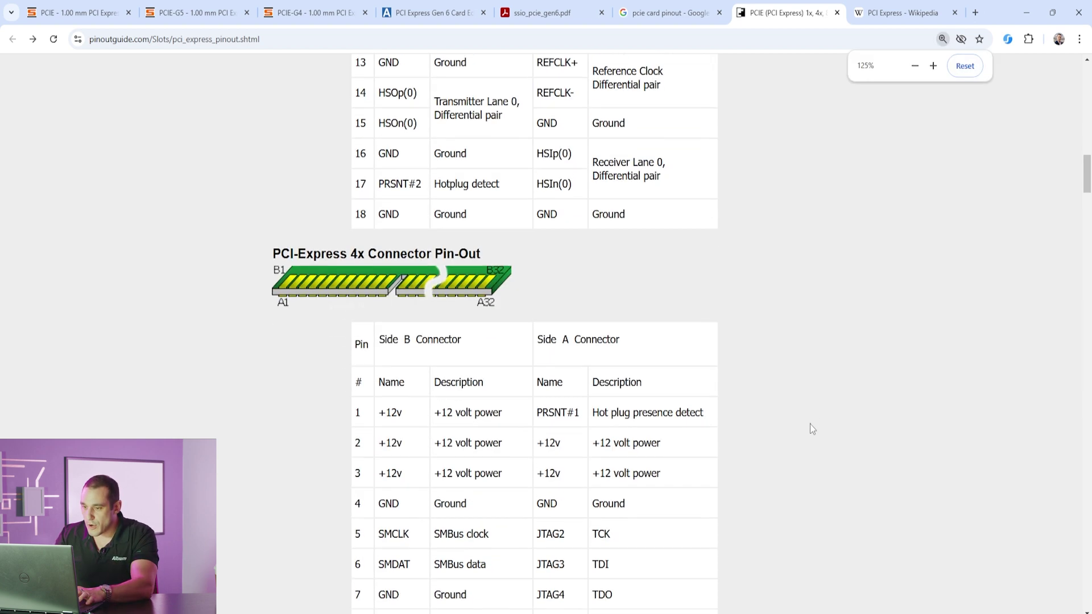
{"action": "scroll", "coordinate": [810, 424], "scroll_direction": "down", "scroll_amount": 16}
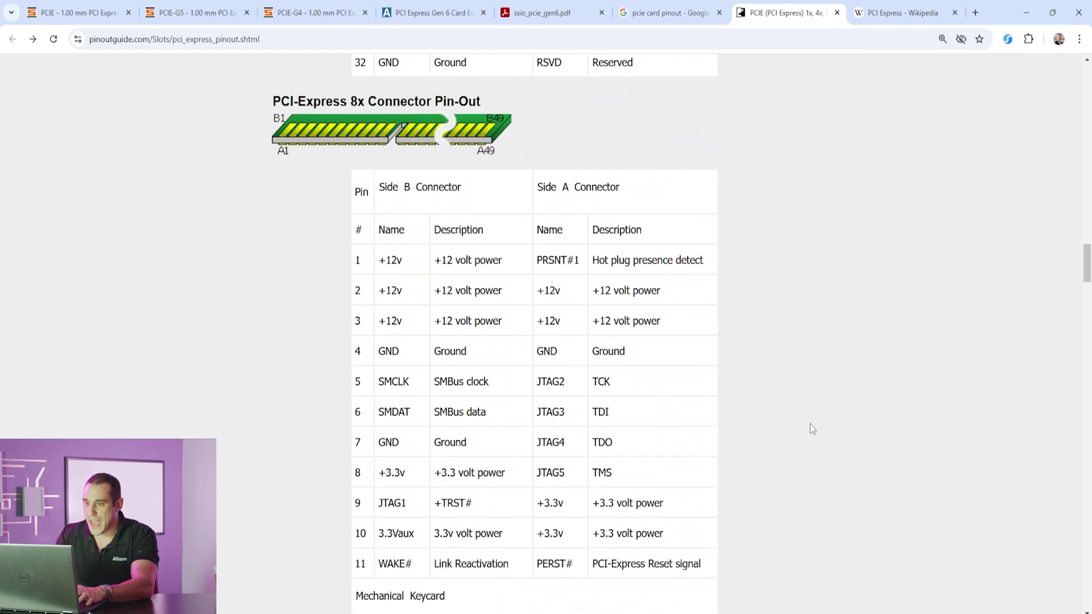
{"action": "scroll", "coordinate": [810, 428], "scroll_direction": "down", "scroll_amount": 9}
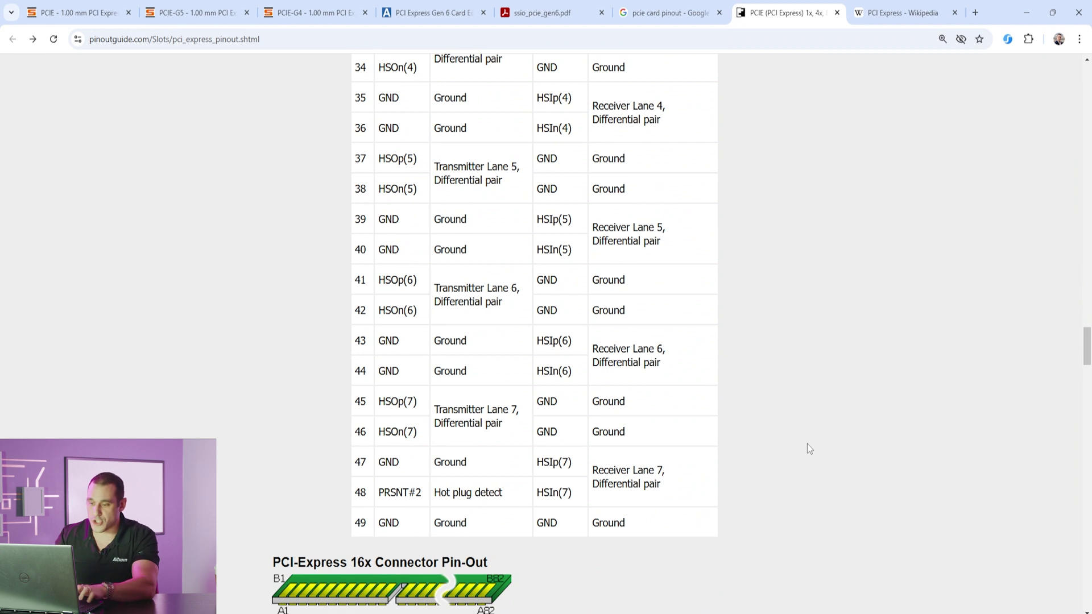
{"action": "key", "text": "ctrl+minus"}
{"action": "scroll", "coordinate": [743, 446], "scroll_direction": "down", "scroll_amount": 11}
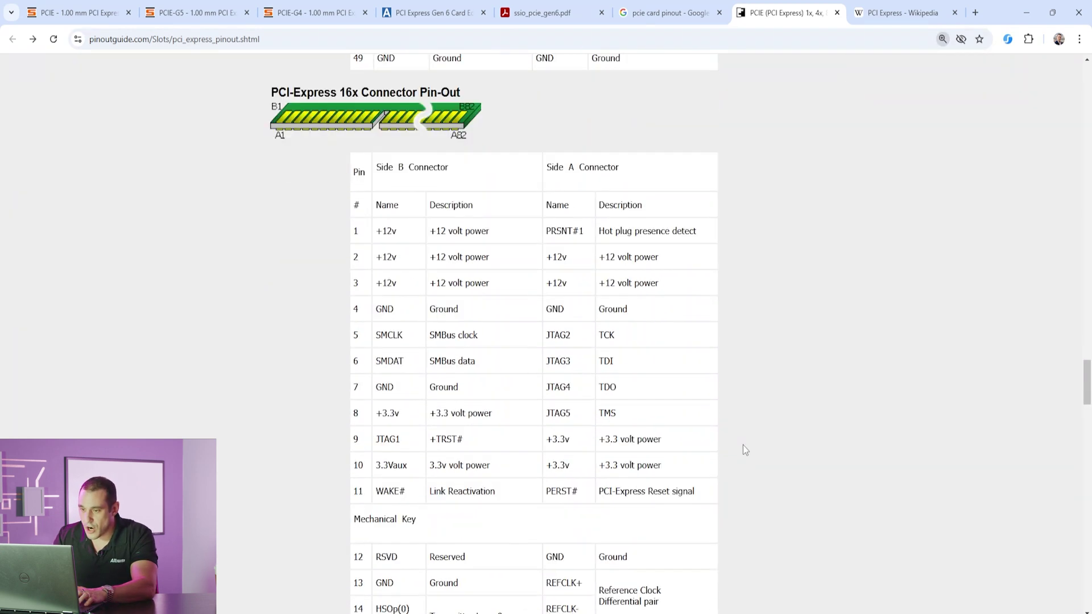
{"action": "scroll", "coordinate": [430, 354], "scroll_direction": "down", "scroll_amount": 12}
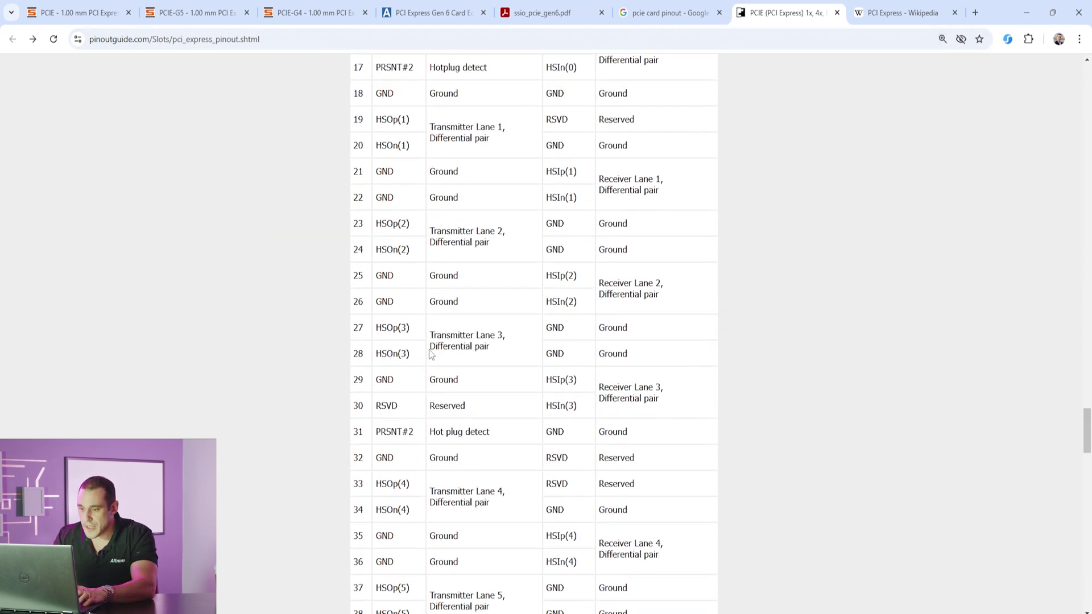
{"action": "scroll", "coordinate": [430, 354], "scroll_direction": "down", "scroll_amount": 14}
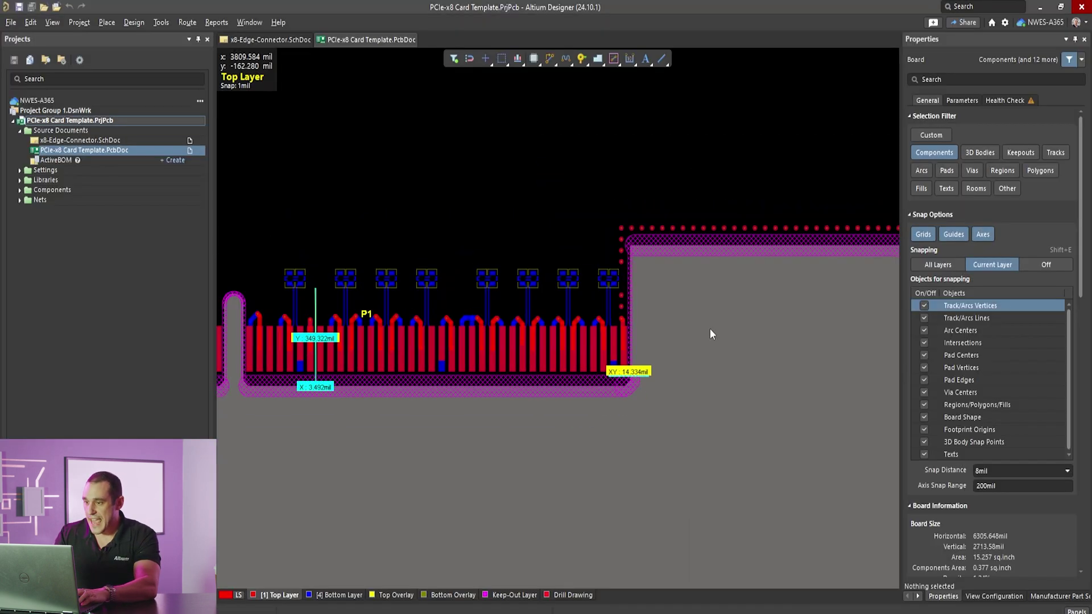
Zoom out to view the whole card outline, then return to the Chrome pinout page
{"action": "scroll", "coordinate": [712, 334], "scroll_direction": "down", "scroll_amount": 3, "text": "ctrl"}
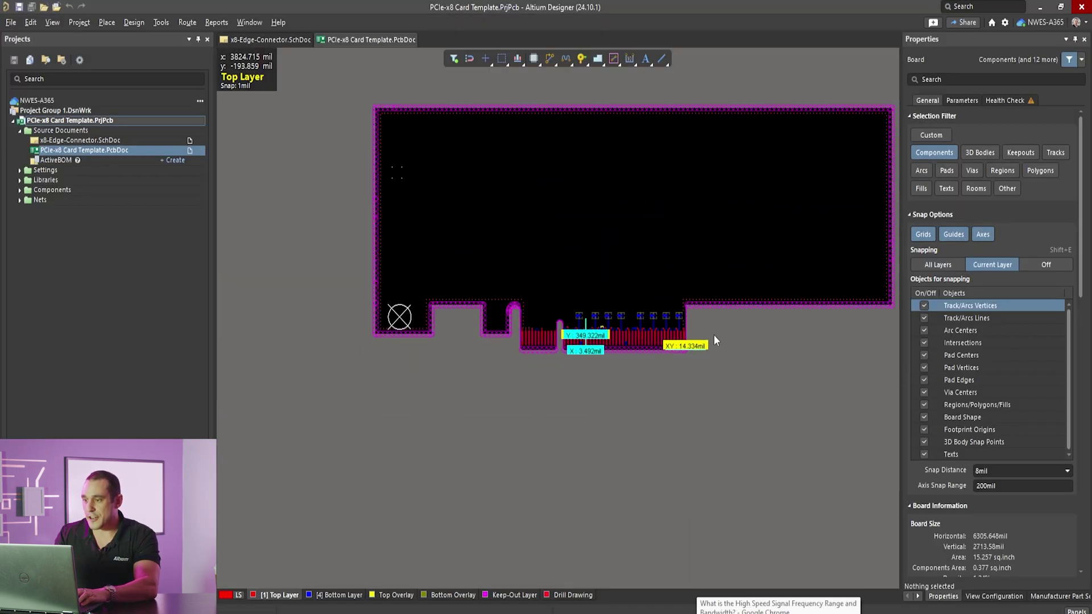
{"action": "right_click_drag", "start_coordinate": [763, 441], "coordinate": [687, 466]}
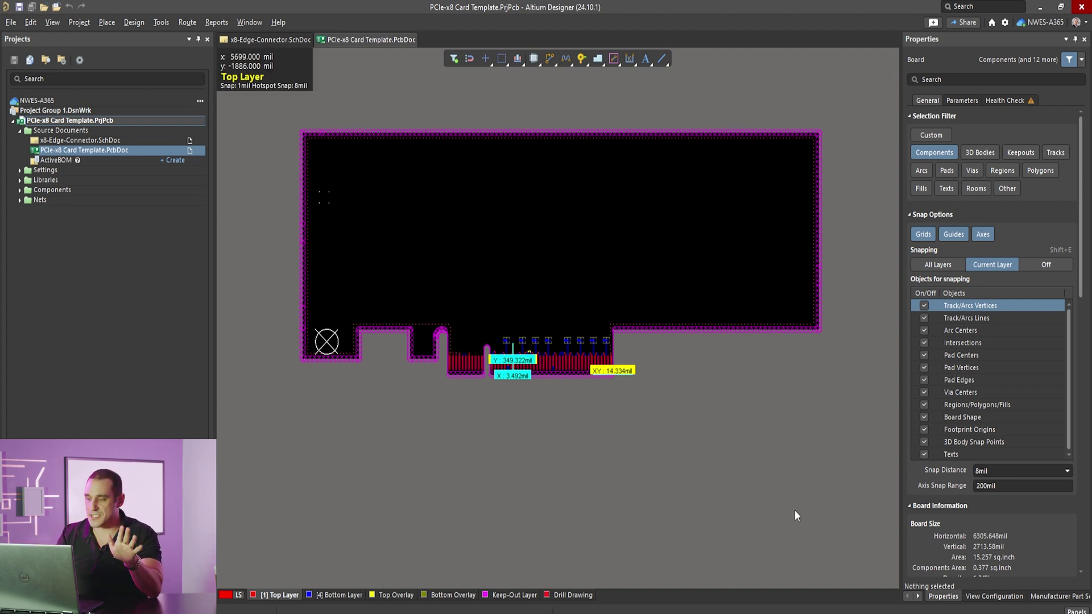
{"action": "key", "text": "alt+Tab"}
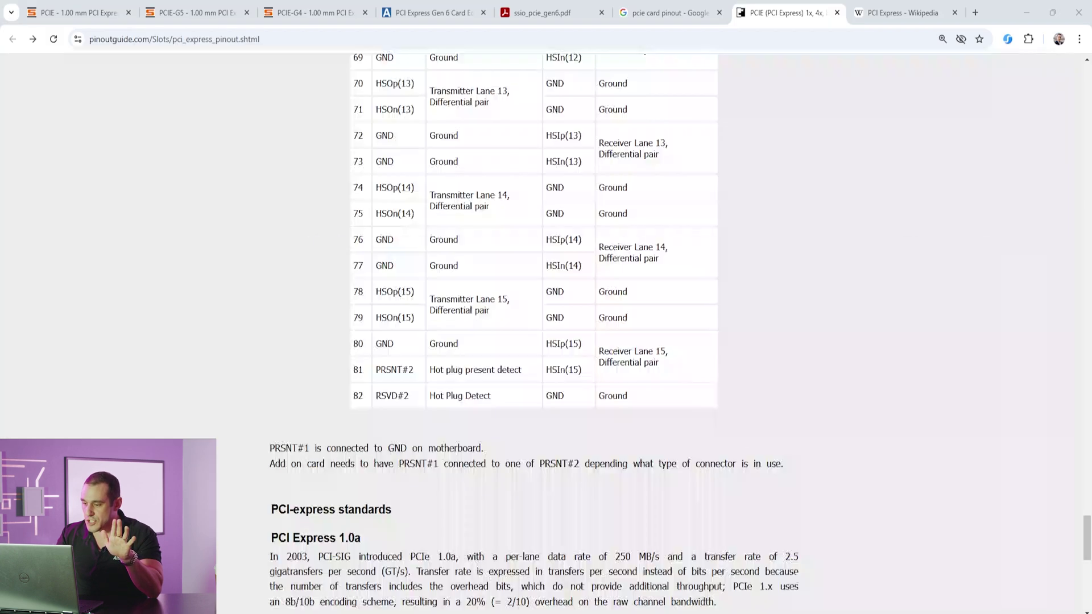
Check the card dimensions table in the PCI Express Wikipedia article, then return to the Altium layout
{"action": "left_click", "coordinate": [894, 21]}
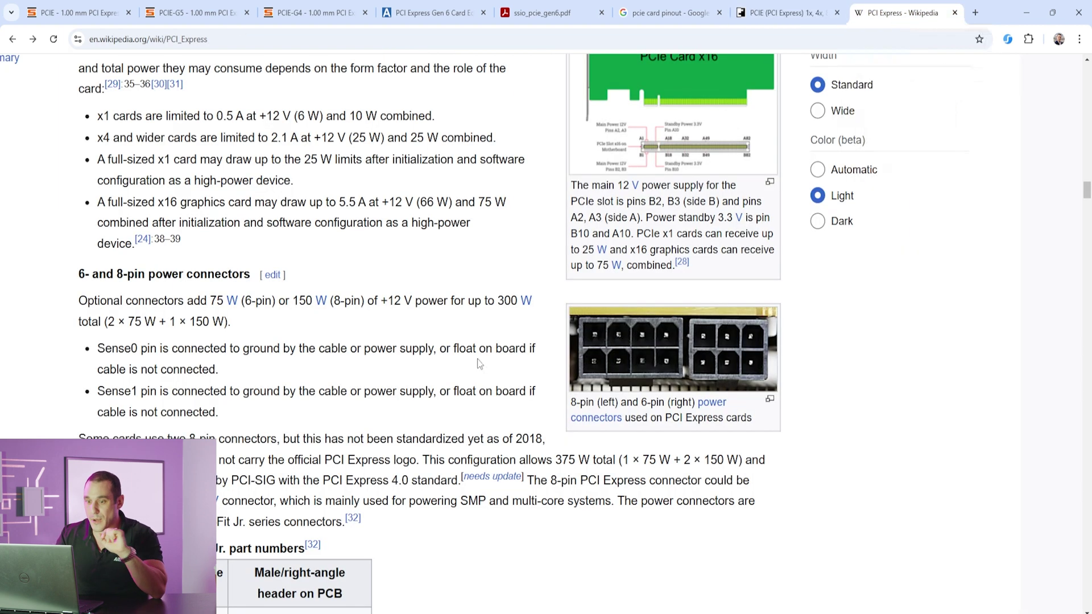
{"action": "scroll", "coordinate": [480, 364], "scroll_direction": "up", "scroll_amount": 10}
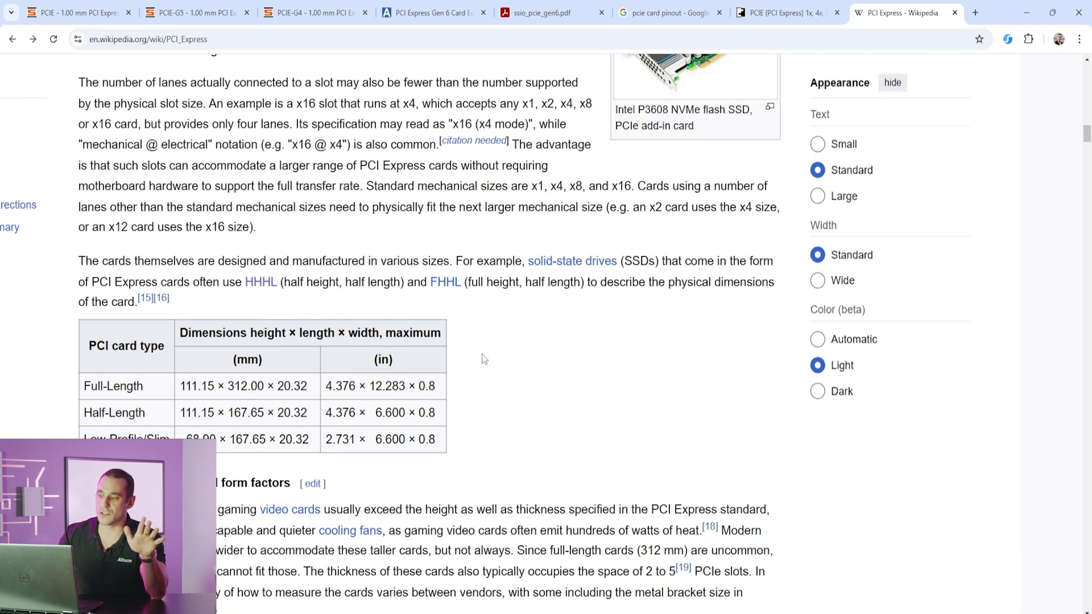
{"action": "scroll", "coordinate": [483, 353], "scroll_direction": "down", "scroll_amount": 1}
{"action": "key", "text": "alt+Tab"}
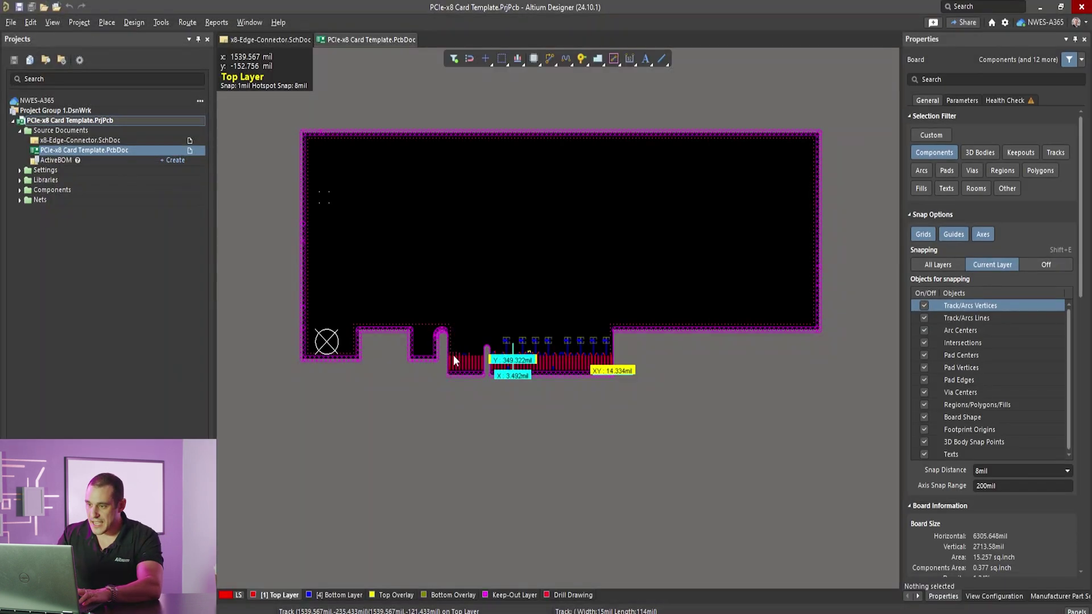
{"action": "scroll", "coordinate": [452, 355], "scroll_direction": "down", "scroll_amount": 1, "text": "ctrl"}
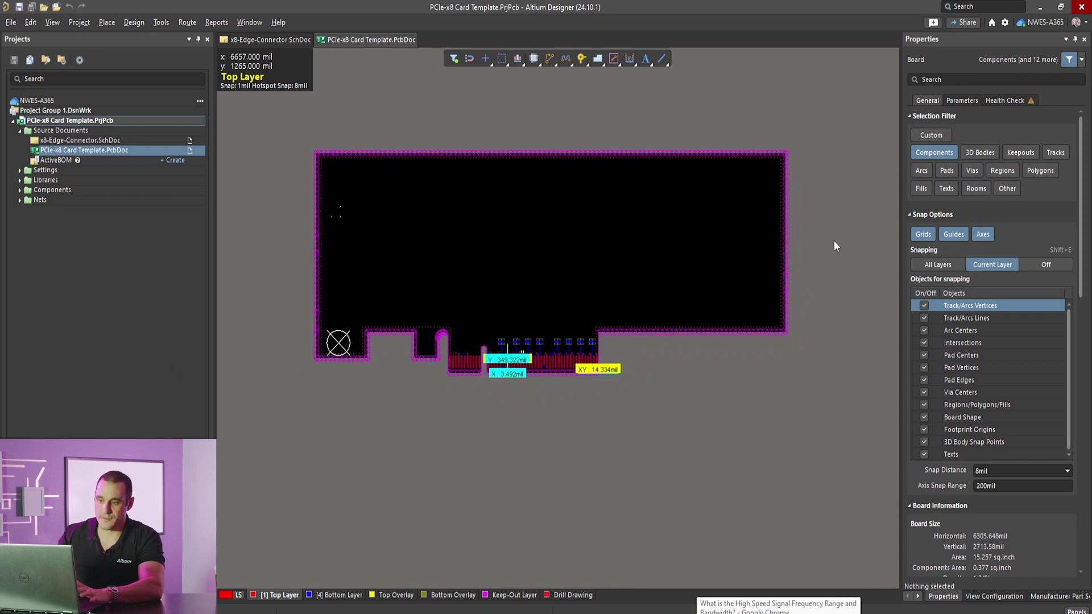
{"action": "scroll", "coordinate": [637, 364], "scroll_direction": "up", "scroll_amount": 1, "text": "ctrl"}
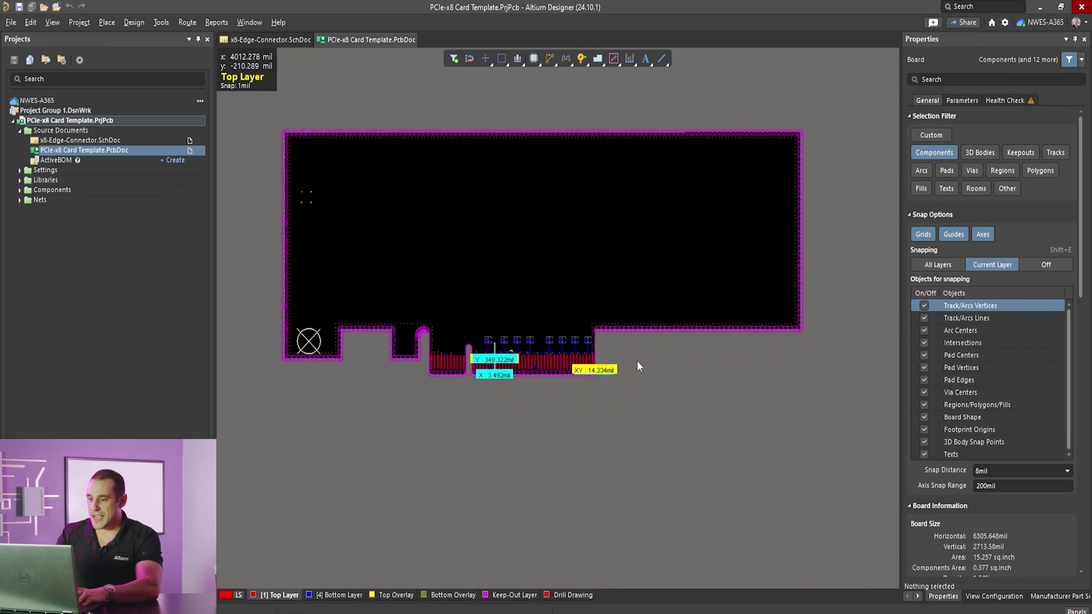
{"action": "scroll", "coordinate": [637, 367], "scroll_direction": "up", "scroll_amount": 1, "text": "ctrl"}
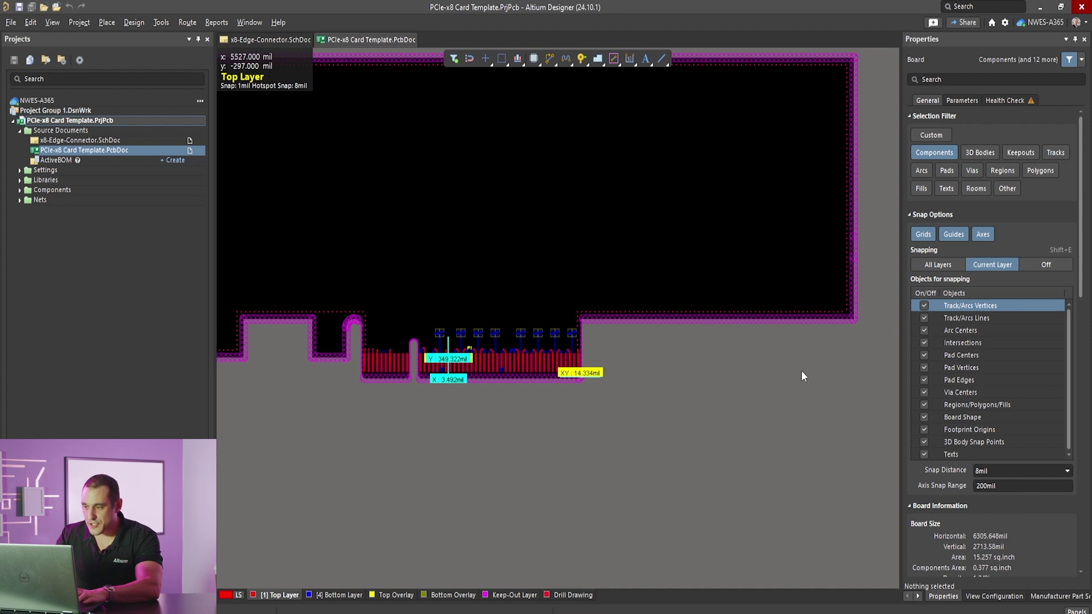
{"action": "scroll", "coordinate": [794, 361], "scroll_direction": "down", "scroll_amount": 2, "text": "ctrl"}
{"action": "right_click_drag", "start_coordinate": [793, 356], "coordinate": [674, 395]}
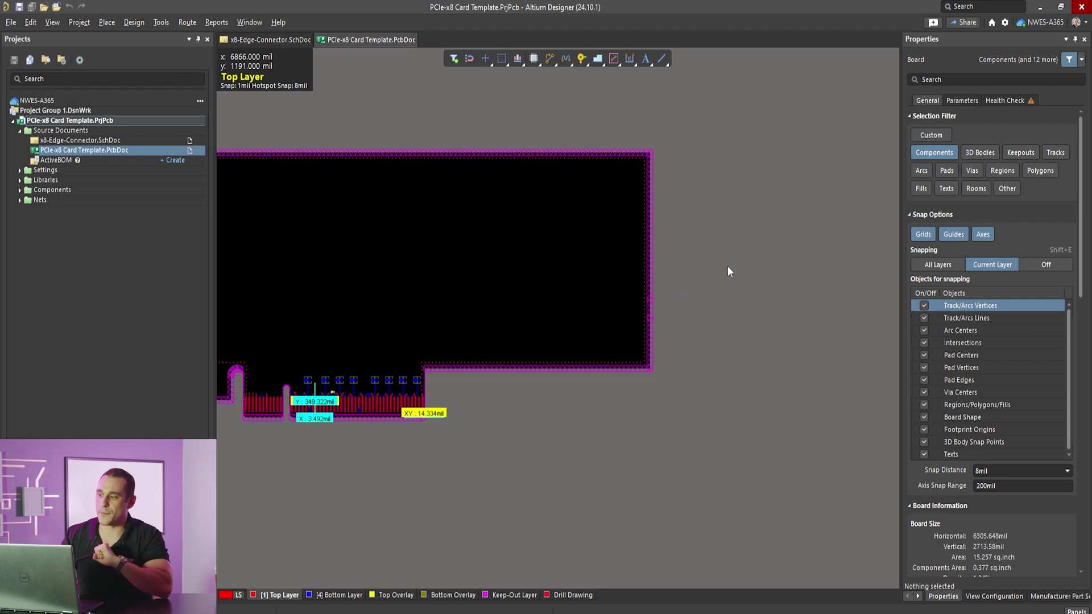
{"action": "key", "text": "alt+Tab"}
Show pinoutguide.com's PCIE (PCI Express) 1x, 4x pinout and scroll through pins 1–11 to the mechanical key
{"action": "left_click", "coordinate": [797, 15]}
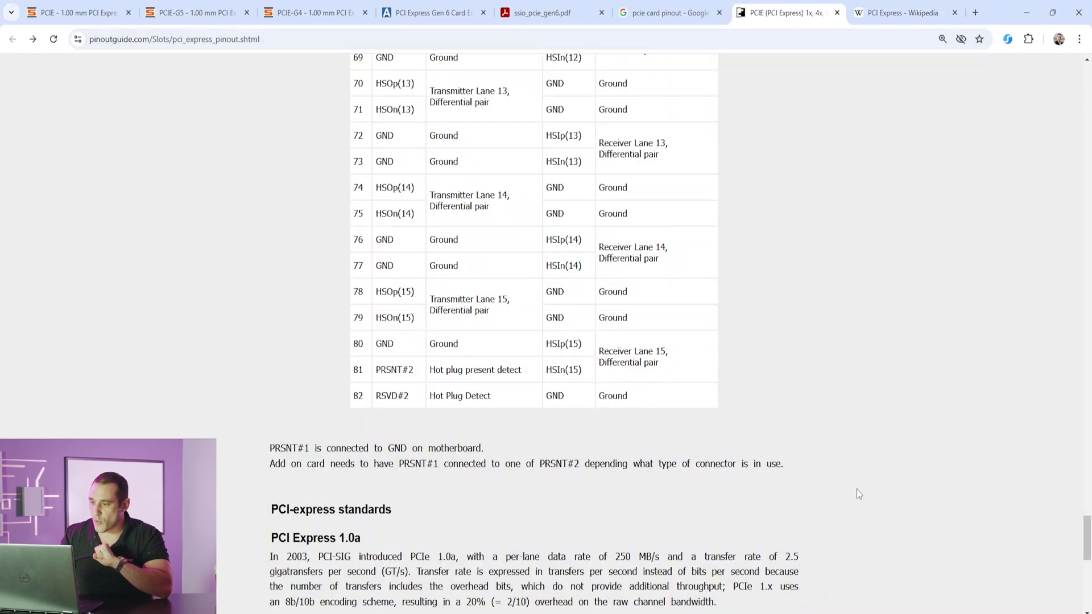
{"action": "scroll", "coordinate": [859, 494], "scroll_direction": "up", "scroll_amount": 9}
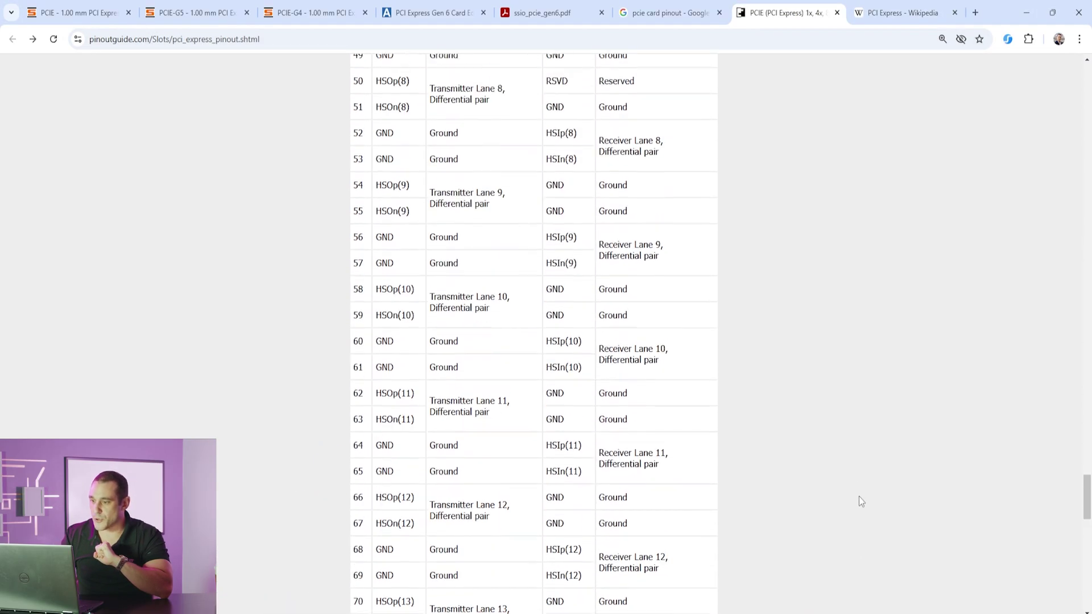
{"action": "scroll", "coordinate": [859, 501], "scroll_direction": "up", "scroll_amount": 5}
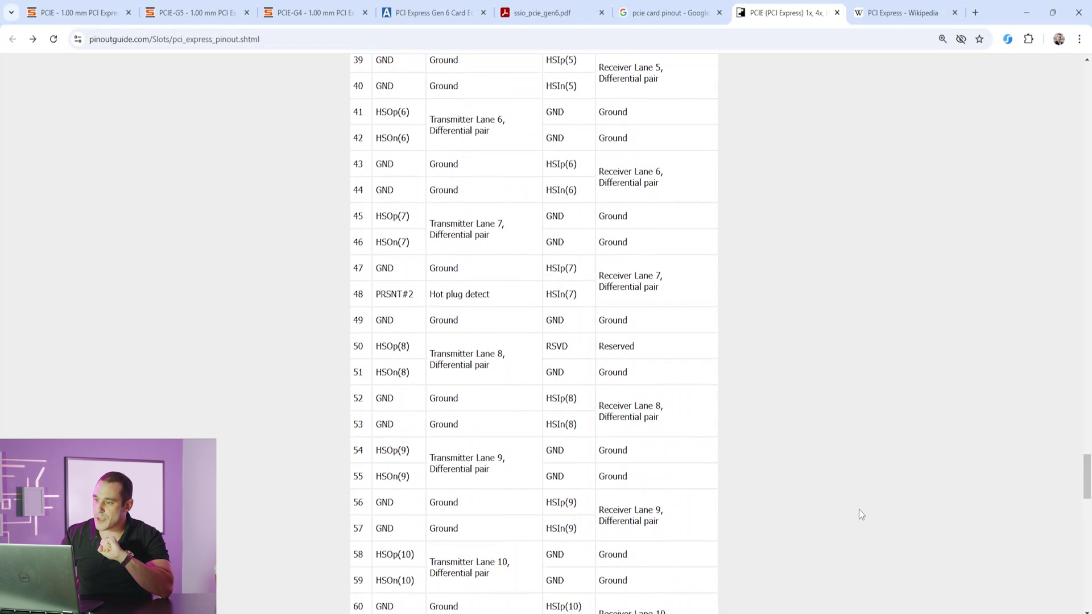
{"action": "scroll", "coordinate": [859, 510], "scroll_direction": "up", "scroll_amount": 6}
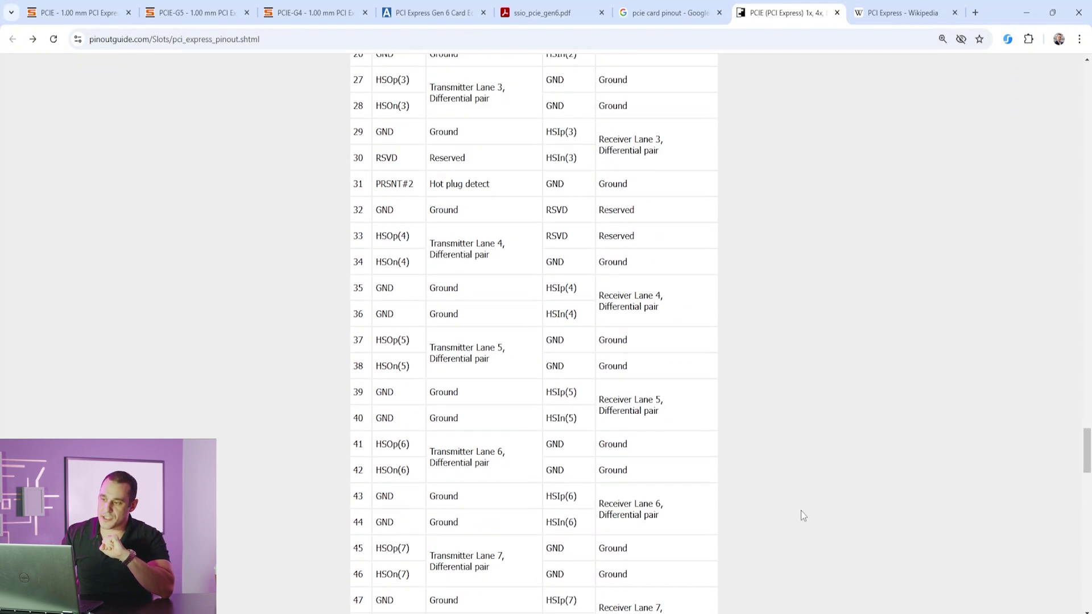
{"action": "scroll", "coordinate": [722, 460], "scroll_direction": "up", "scroll_amount": 9}
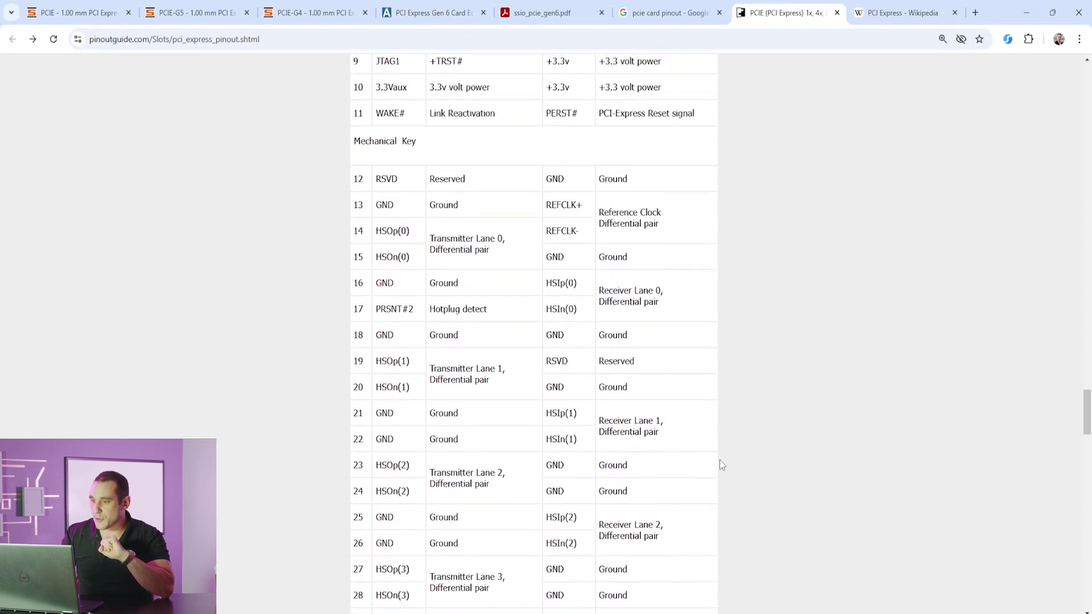
{"action": "scroll", "coordinate": [558, 444], "scroll_direction": "down", "scroll_amount": 3}
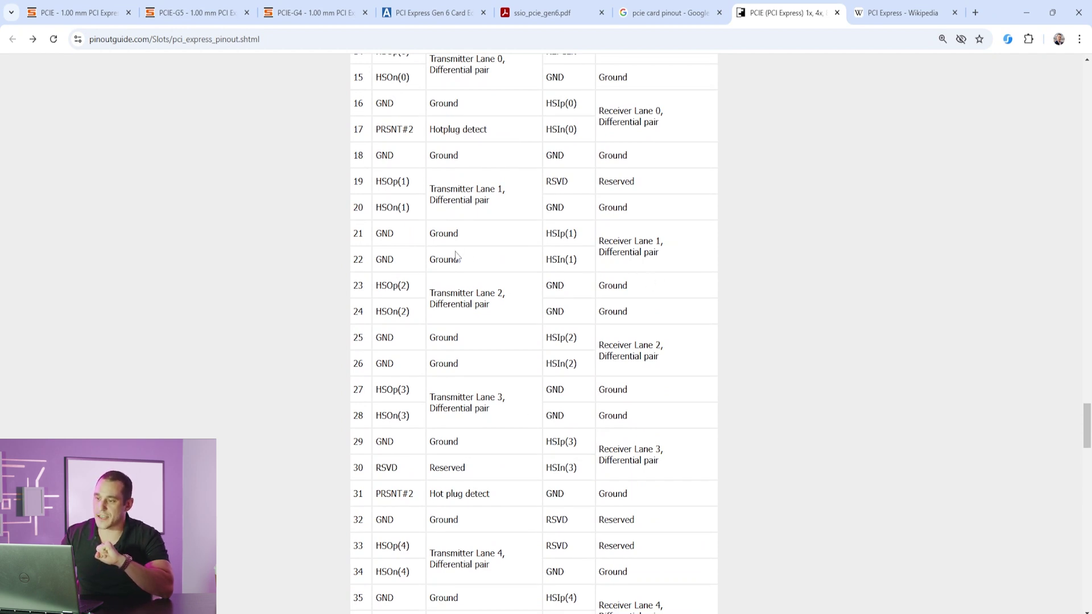
{"action": "scroll", "coordinate": [513, 258], "scroll_direction": "up", "scroll_amount": 1, "text": "ctrl"}
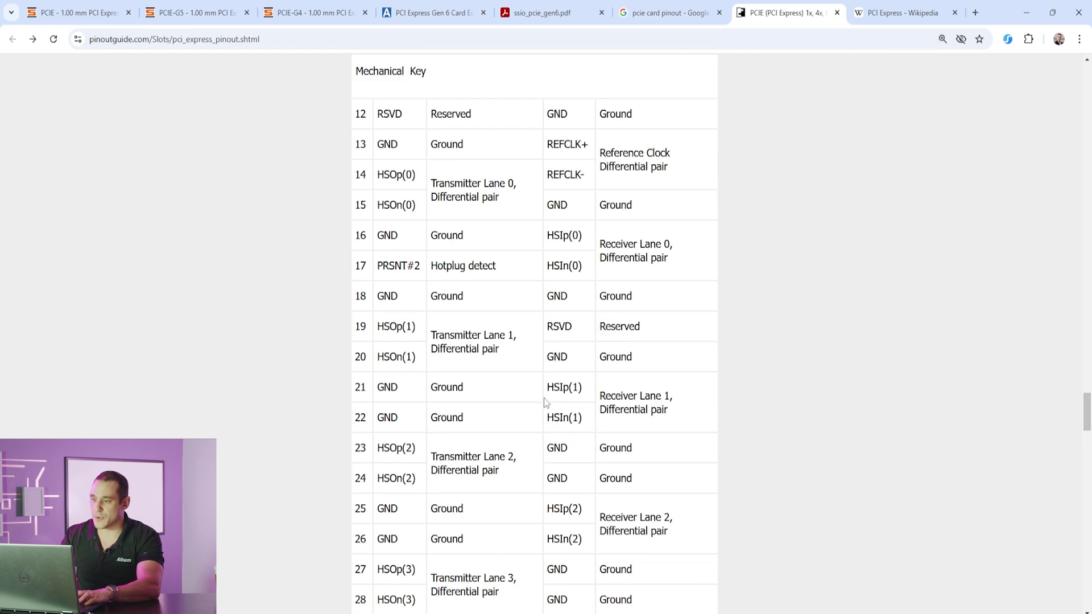
{"action": "scroll", "coordinate": [544, 398], "scroll_direction": "down", "scroll_amount": 1}
{"action": "scroll", "coordinate": [545, 392], "scroll_direction": "down", "scroll_amount": 1}
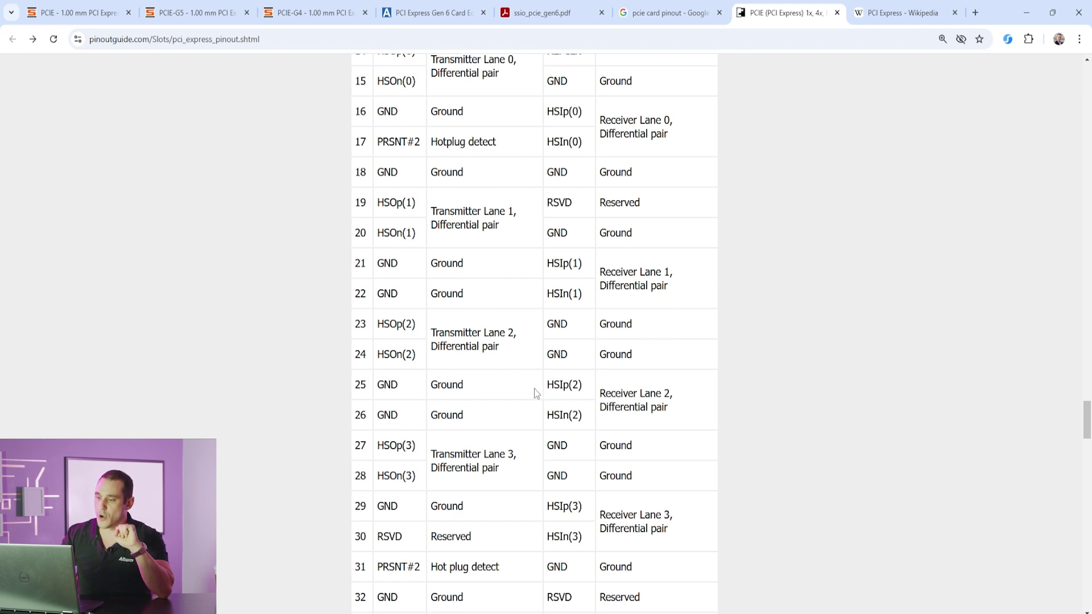
{"action": "scroll", "coordinate": [538, 465], "scroll_direction": "down", "scroll_amount": 6}
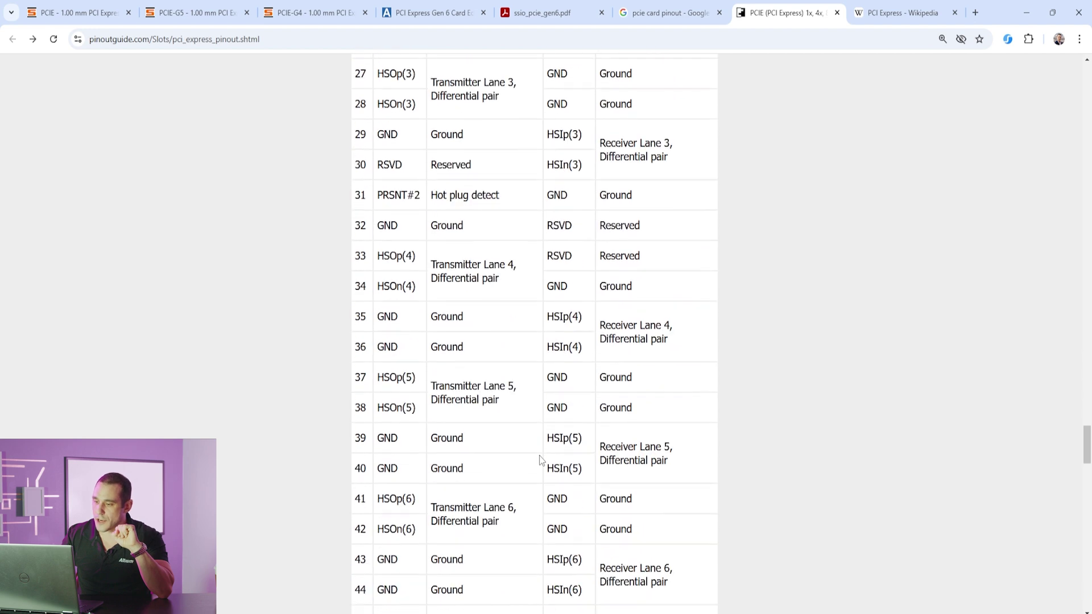
{"action": "scroll", "coordinate": [540, 473], "scroll_direction": "up", "scroll_amount": 5}
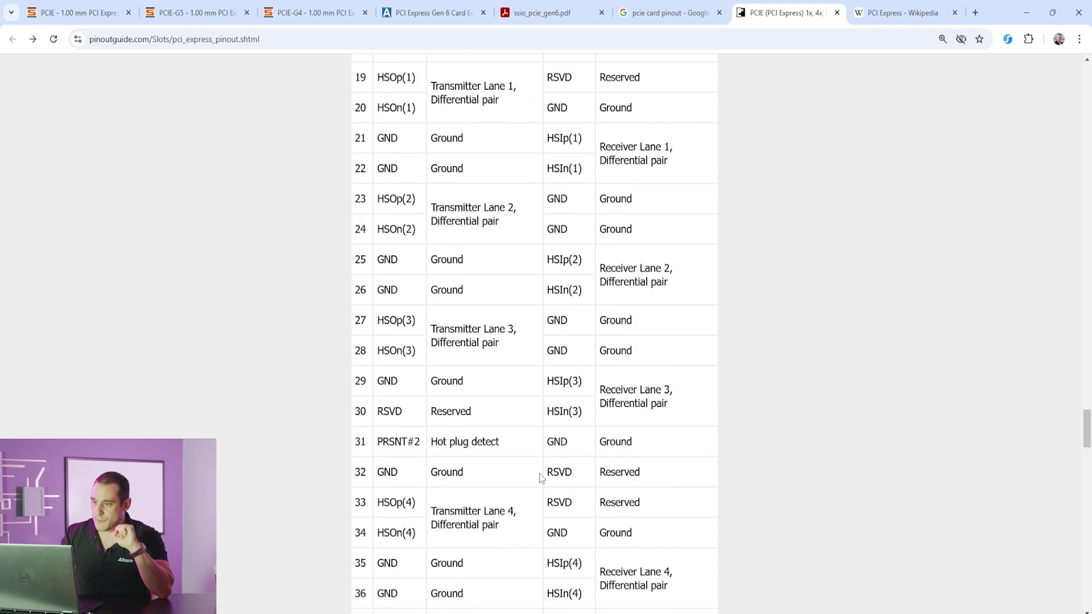
{"action": "scroll", "coordinate": [518, 507], "scroll_direction": "up", "scroll_amount": 10}
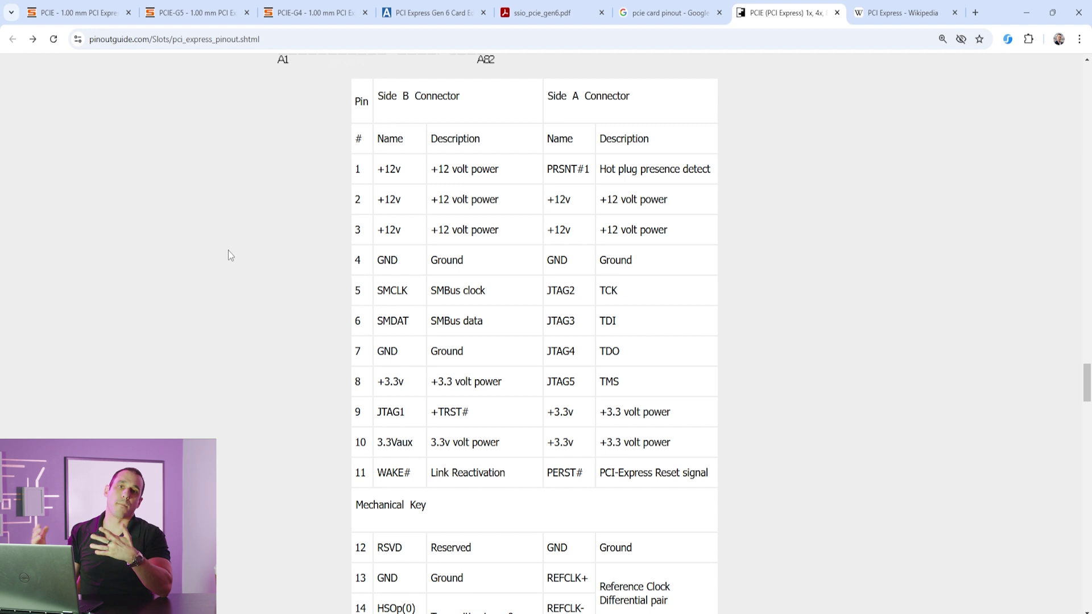
Review the PCIE-064-02-F-D-RA termination options, keeping Right Angle, and tilt its 3D model to view from above
{"action": "left_click", "coordinate": [113, 13]}
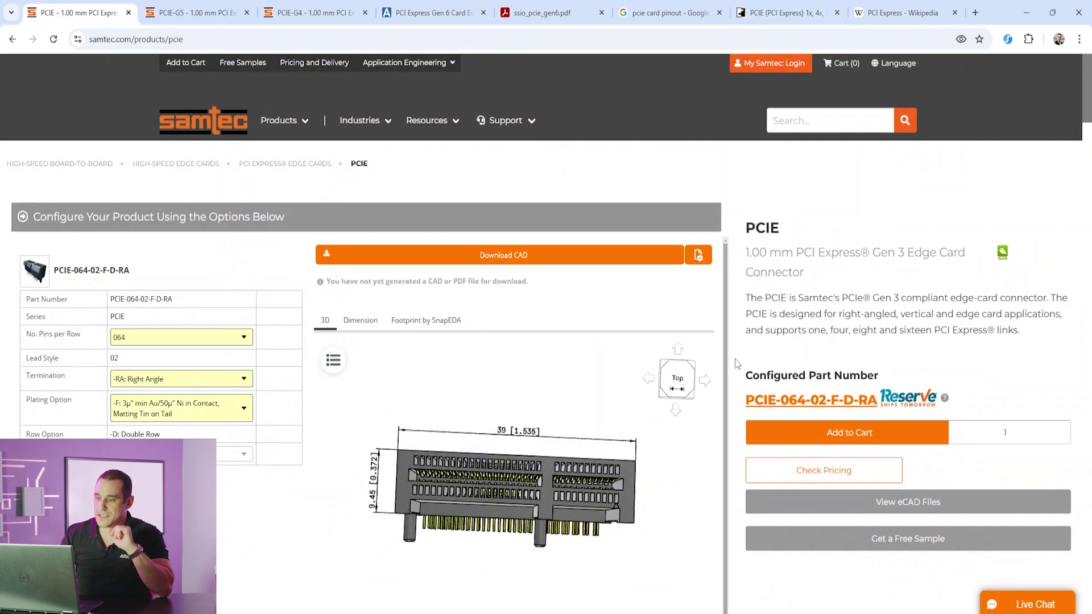
{"action": "left_click", "coordinate": [244, 379]}
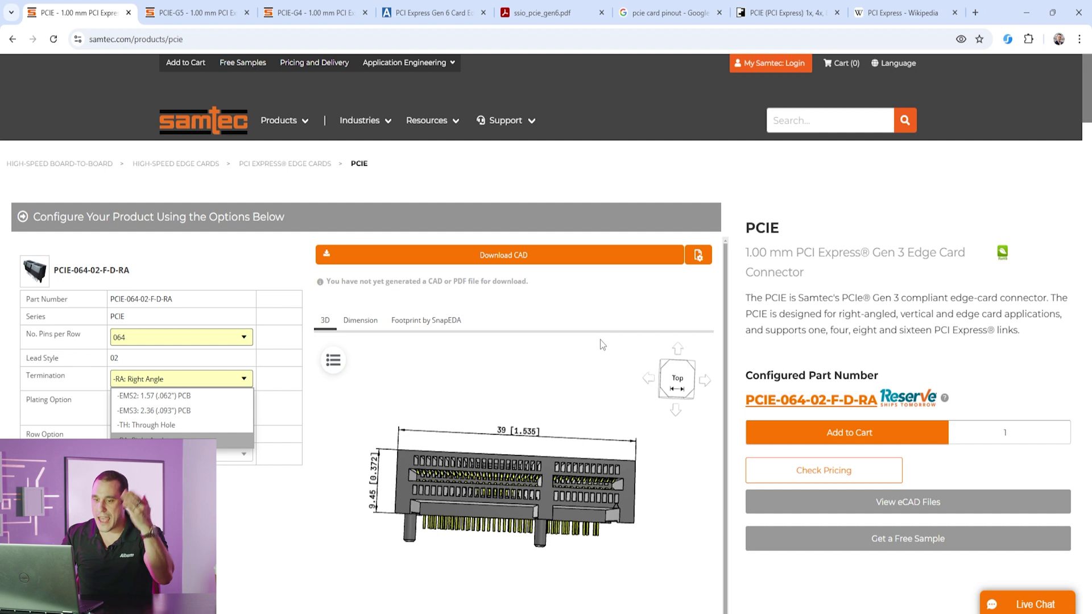
{"action": "left_click", "coordinate": [379, 297]}
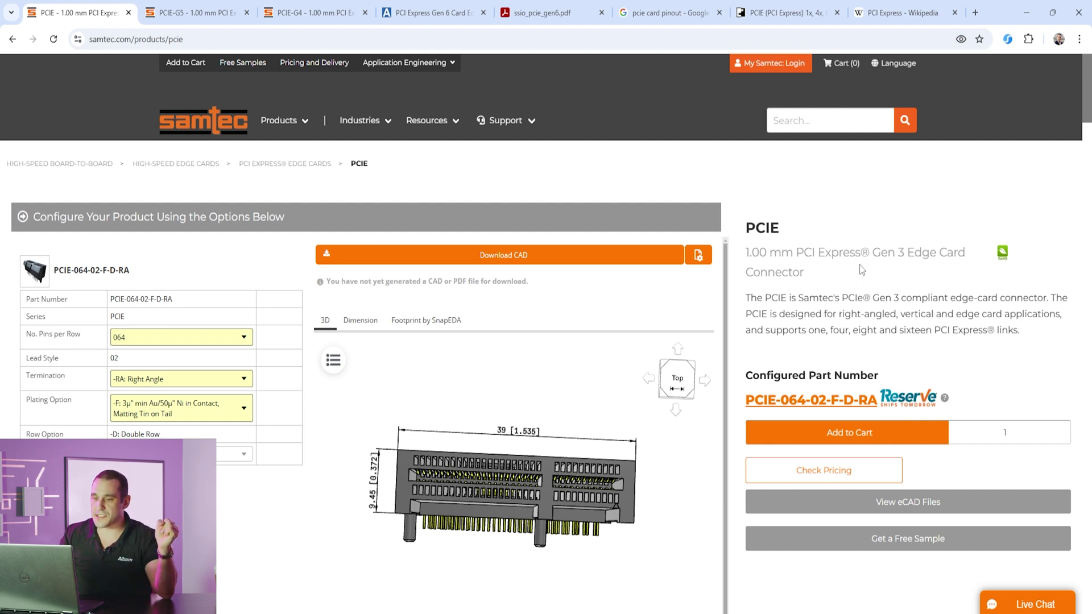
{"action": "left_click", "coordinate": [229, 380]}
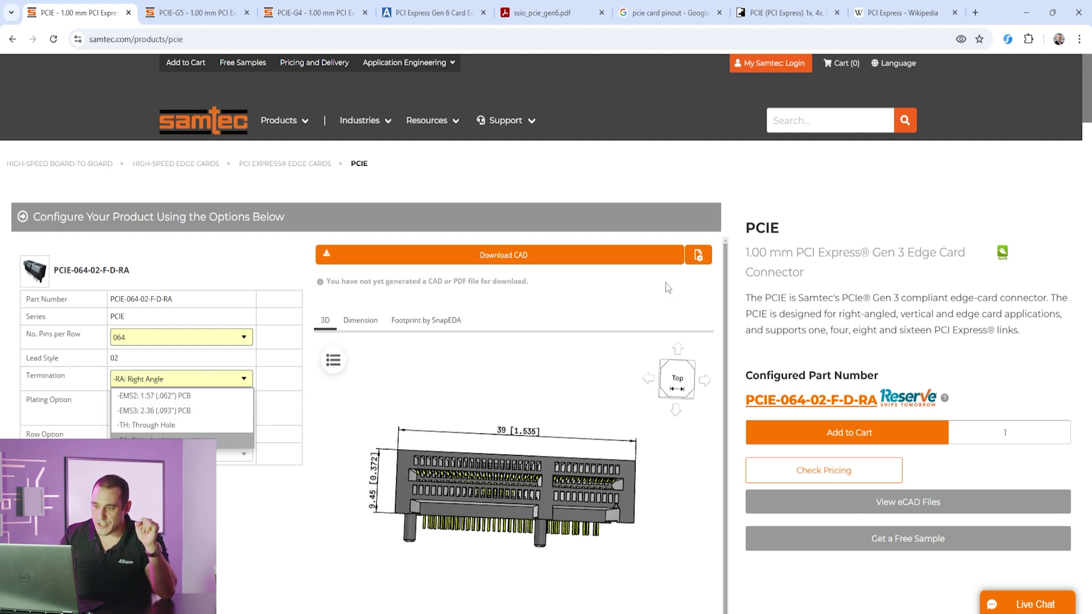
{"action": "left_click", "coordinate": [612, 410]}
{"action": "left_click_drag", "start_coordinate": [535, 495], "coordinate": [473, 532]}
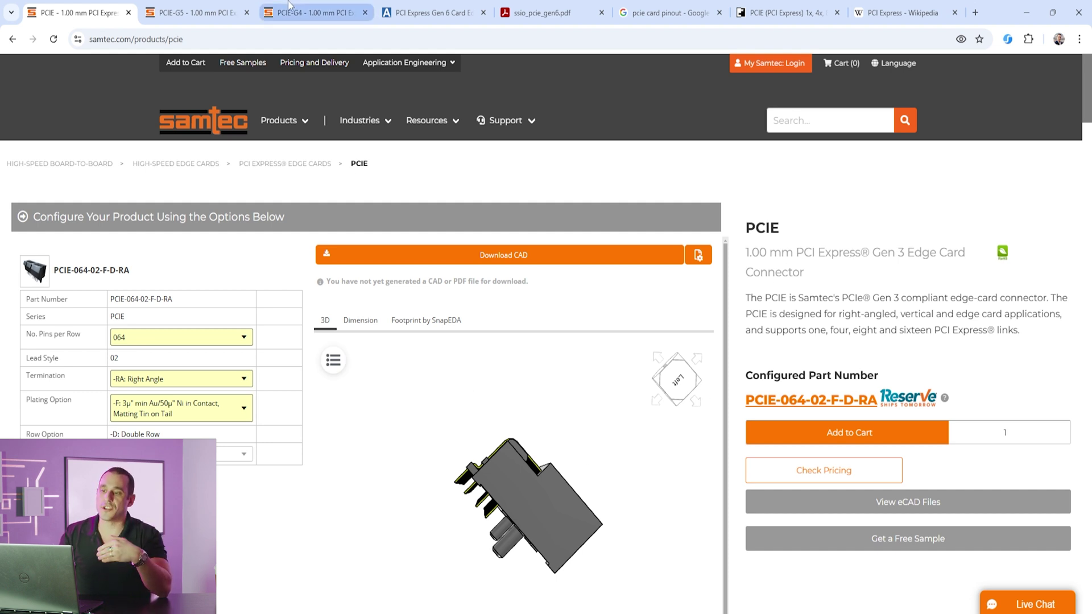
{"action": "left_click", "coordinate": [316, 12]}
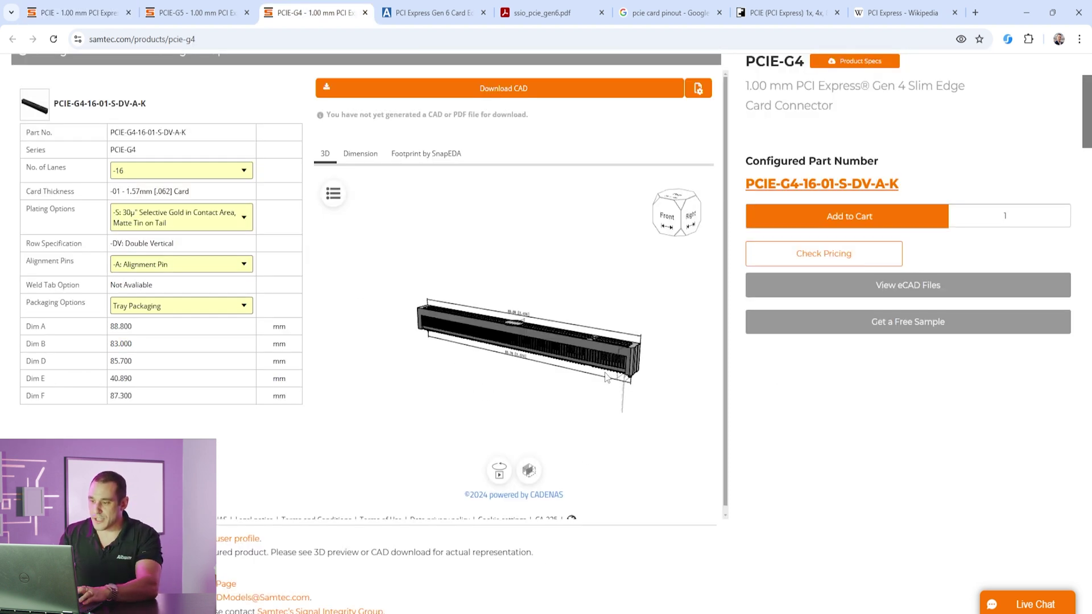
Zoom in on the PCIE-G4-16-01-S-DV-A-K 3D model and rotate it to see its underside
{"action": "scroll", "coordinate": [564, 365], "scroll_direction": "up", "scroll_amount": 5}
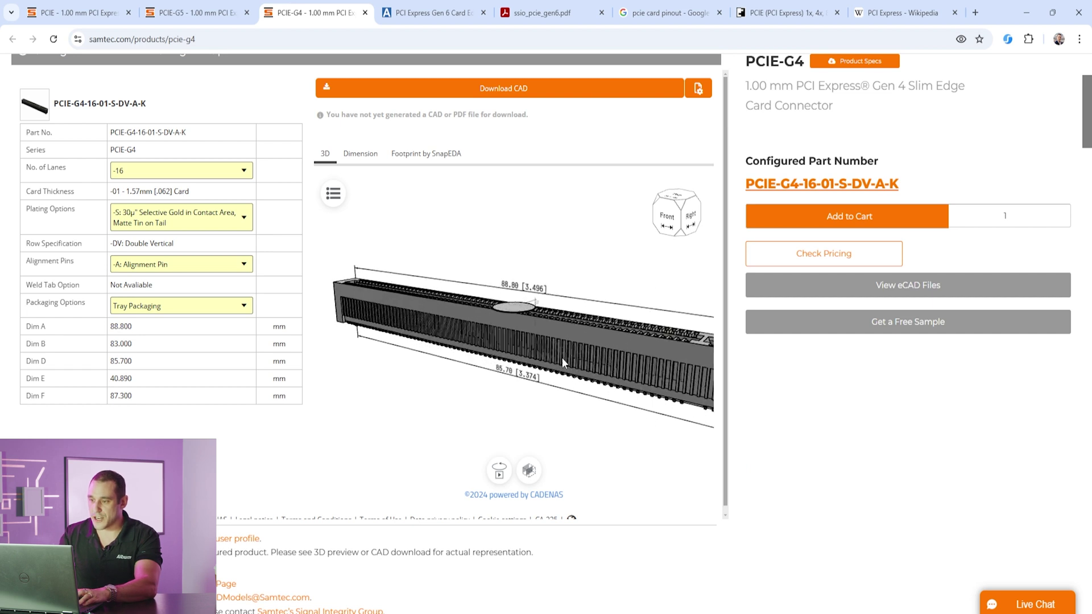
{"action": "left_click_drag", "start_coordinate": [563, 366], "coordinate": [623, 340]}
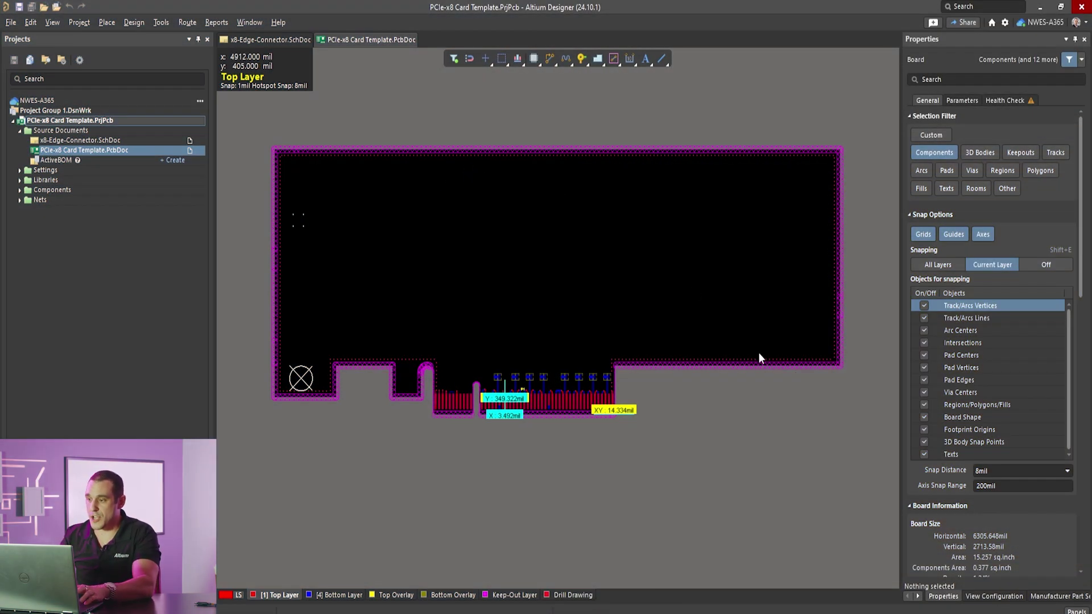
{"action": "scroll", "coordinate": [804, 371], "scroll_direction": "up", "scroll_amount": 6, "text": "ctrl"}
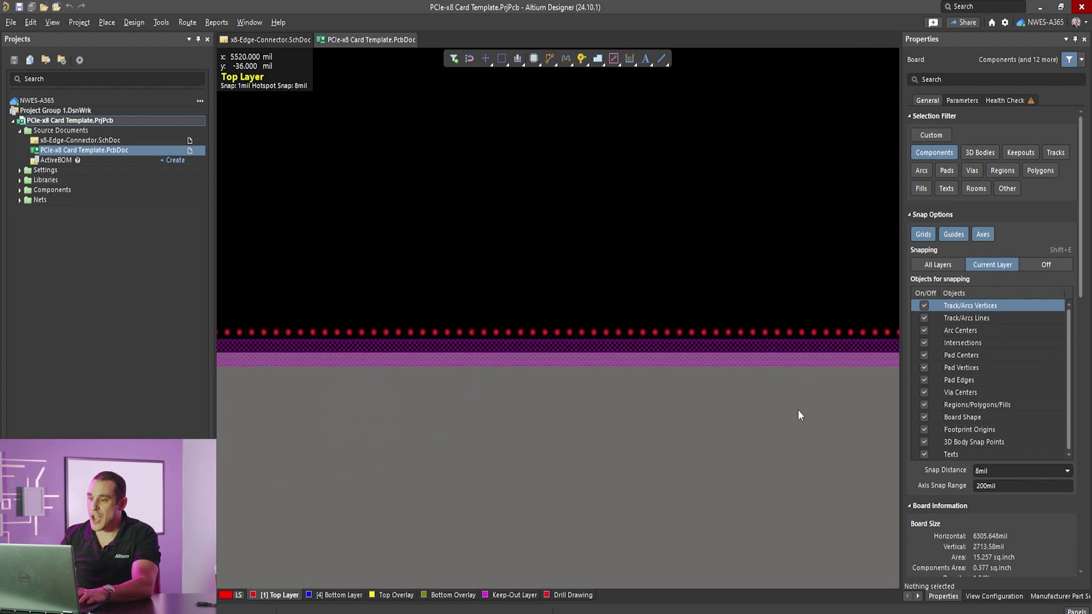
{"action": "right_click_drag", "start_coordinate": [799, 415], "coordinate": [507, 343]}
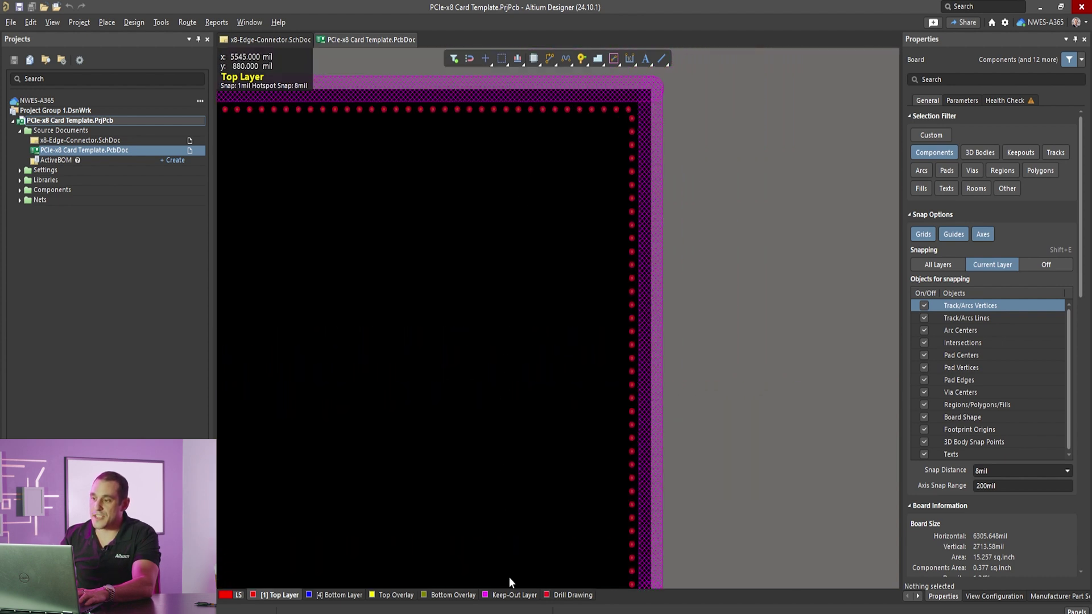
{"action": "right_click_drag", "start_coordinate": [434, 317], "coordinate": [705, 328]}
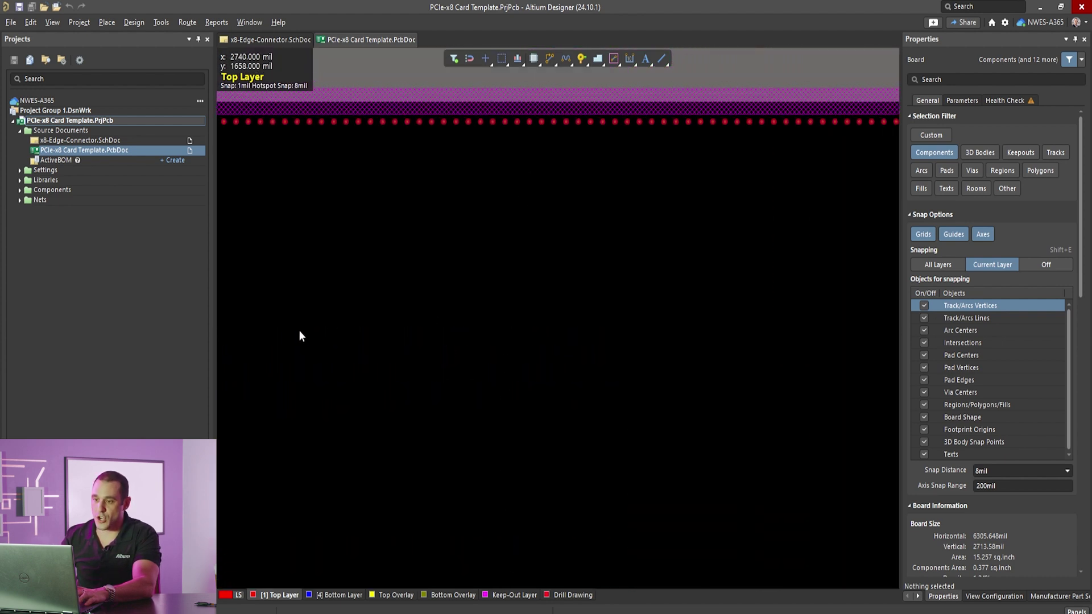
{"action": "right_click_drag", "start_coordinate": [300, 334], "coordinate": [652, 335]}
{"action": "right_click_drag", "start_coordinate": [463, 317], "coordinate": [746, 328]}
{"action": "right_click_drag", "start_coordinate": [496, 342], "coordinate": [661, 346]}
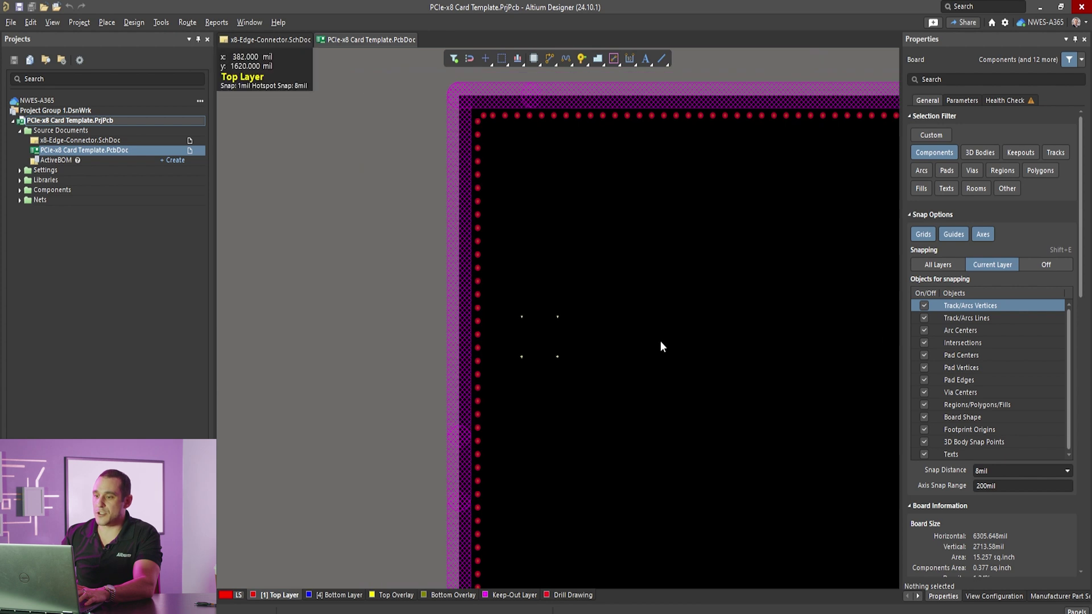